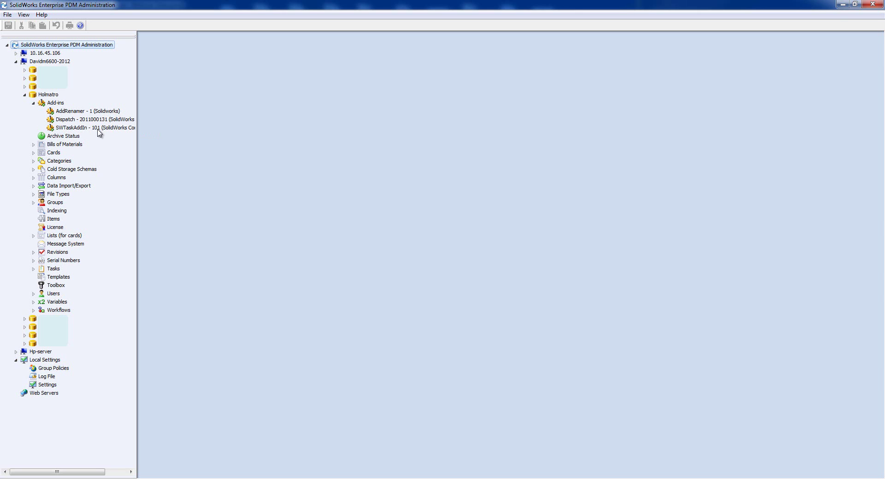
# Step: Import Convert_gb.cex from the Default Data folder into the Holmatro vault, replacing the existing SWTaskAddIn add-in and Convert task
pyautogui.rightClick(49, 95)
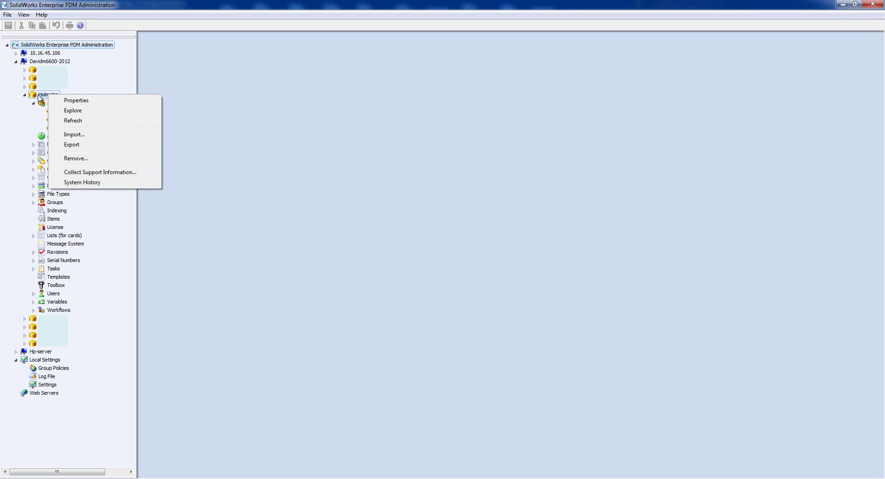
pyautogui.click(71, 136)
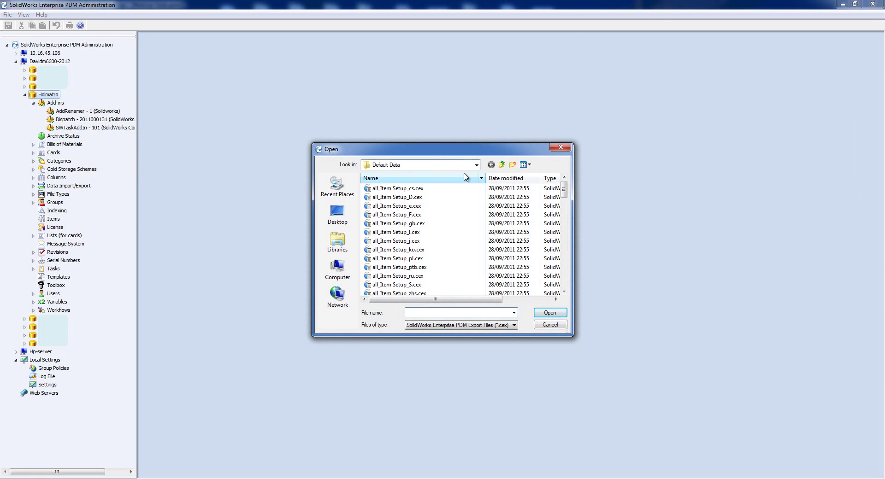
pyautogui.click(476, 164)
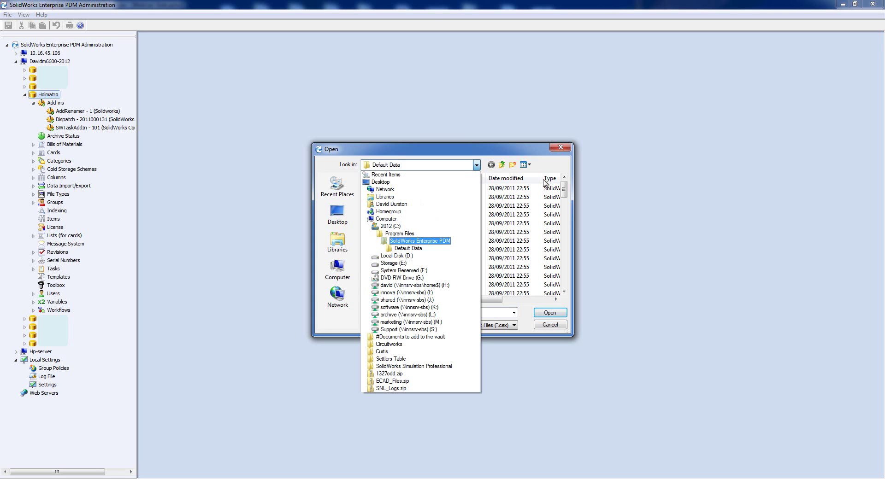
pyautogui.click(429, 250)
pyautogui.moveTo(566, 199); pyautogui.dragTo(575, 300)
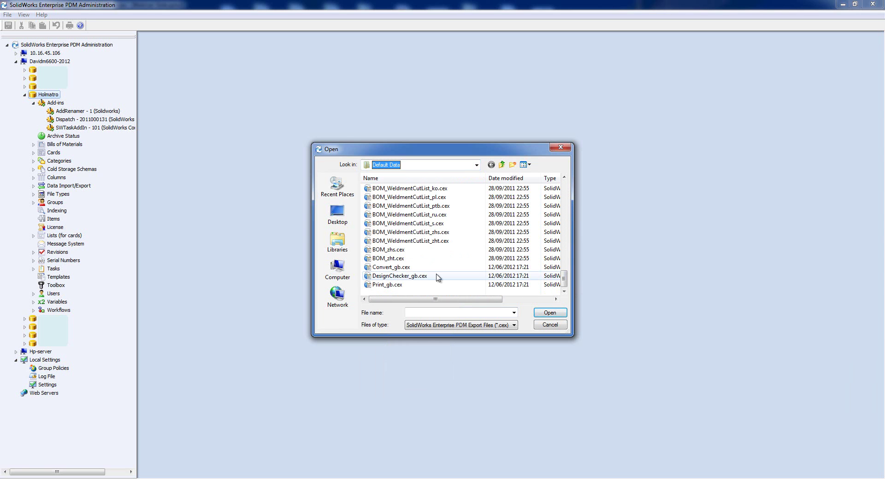
pyautogui.click(408, 268)
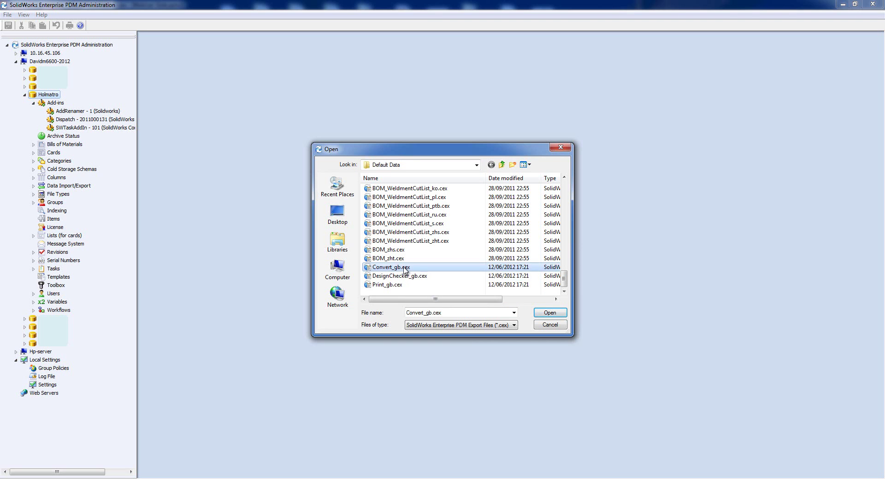
pyautogui.click(550, 313)
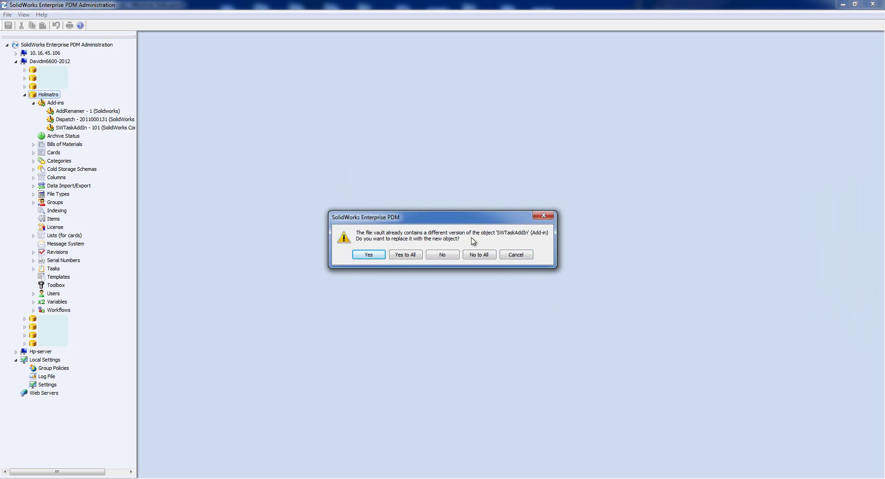
pyautogui.click(372, 255)
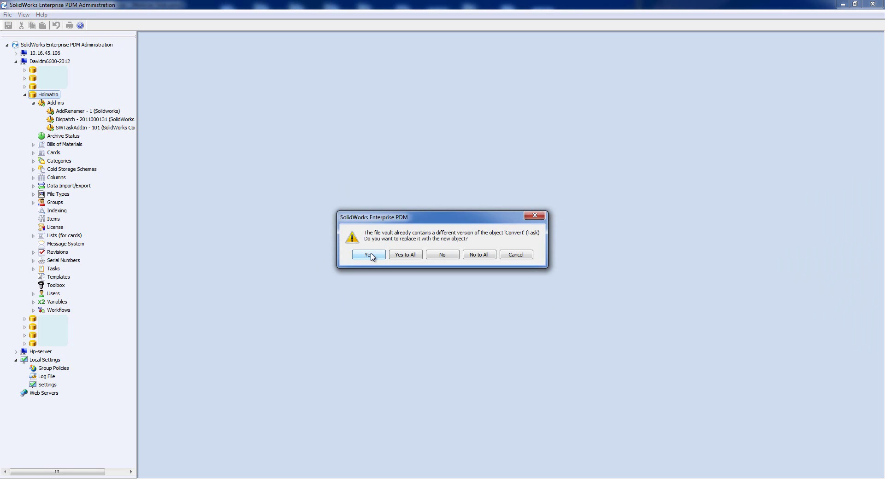
pyautogui.click(372, 256)
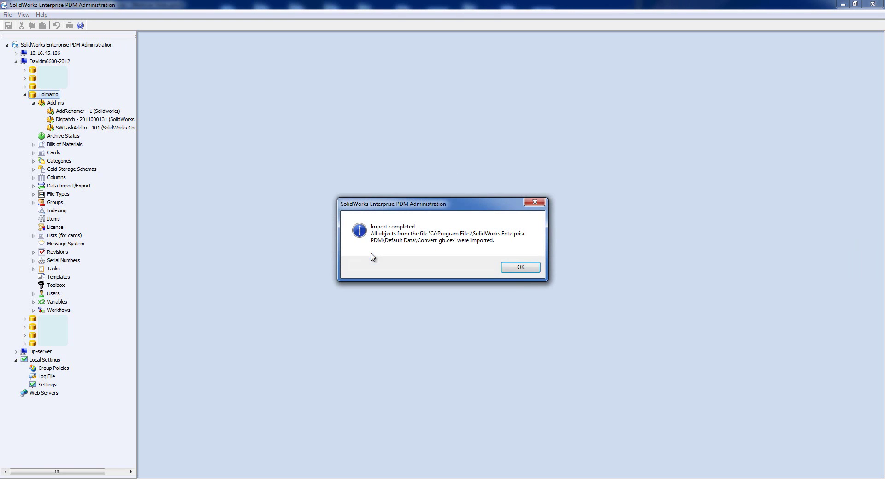
pyautogui.click(534, 269)
# Step: Compare the SWTaskAddIn version in the Holmatro vault with the client version of the administration tool
pyautogui.click(33, 102)
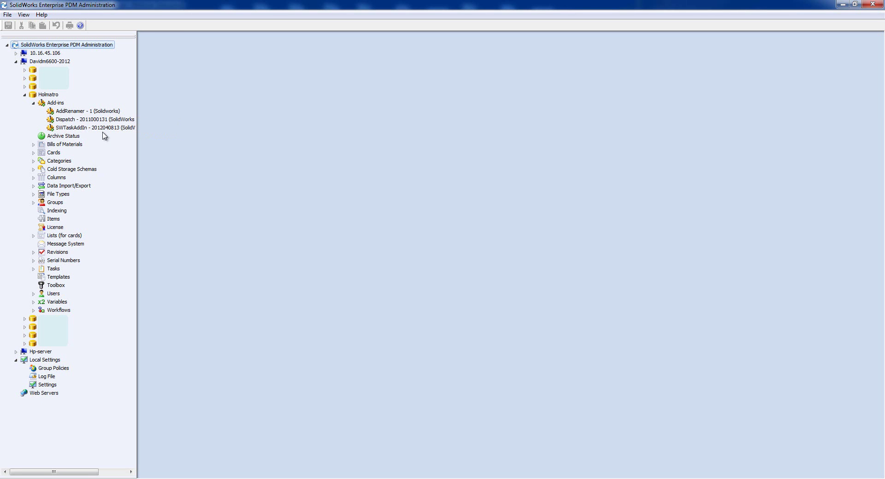
pyautogui.click(41, 15)
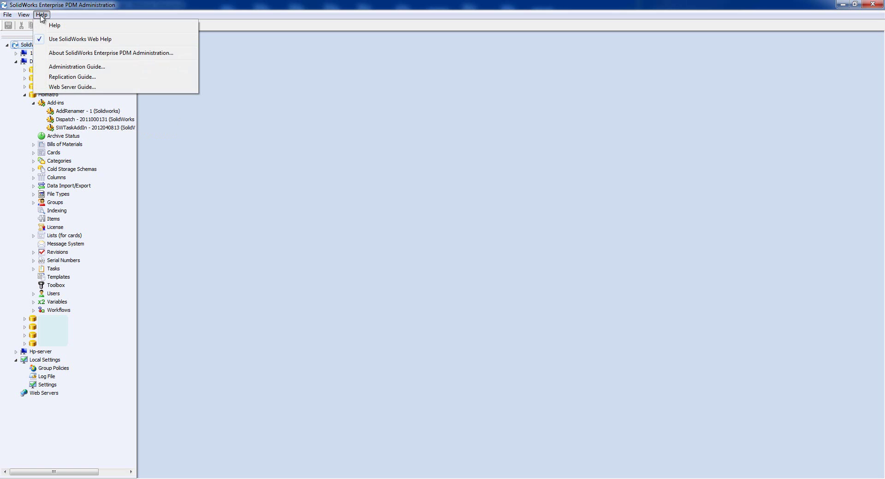
pyautogui.click(93, 54)
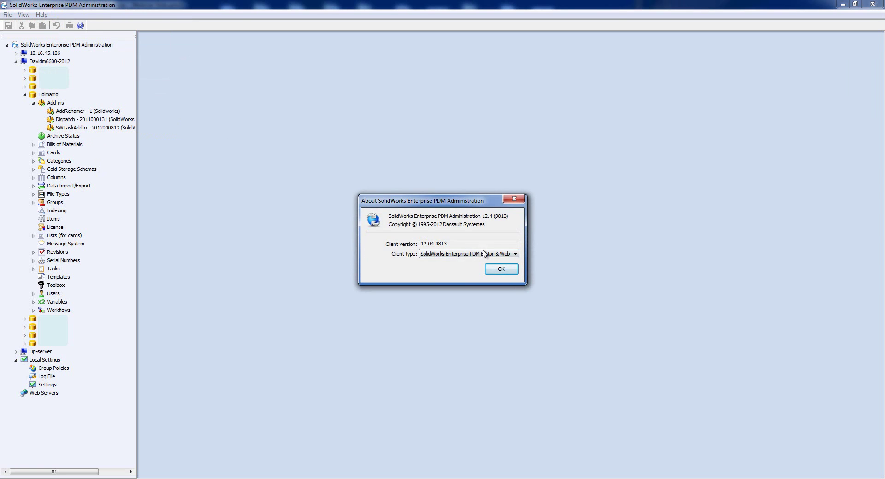
pyautogui.click(501, 270)
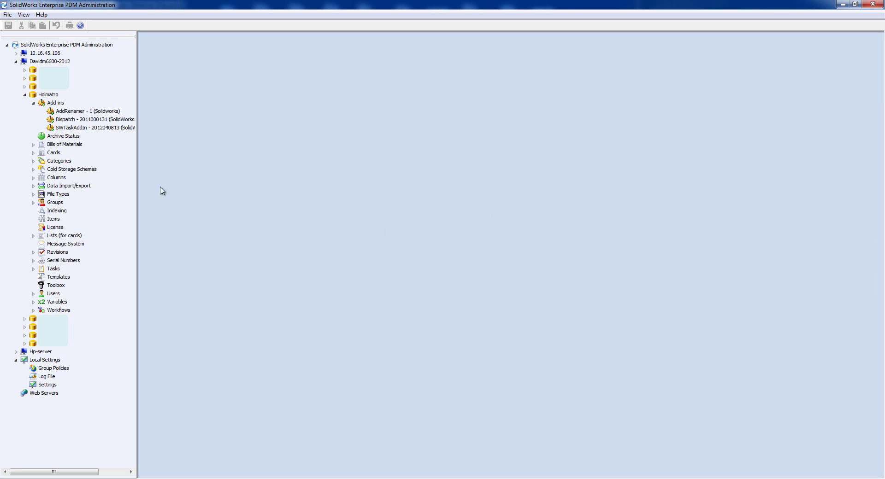
# Step: Create a new task named Auto PDFs in the Holmatro vault using the SolidWorks Task Add-in
pyautogui.click(34, 269)
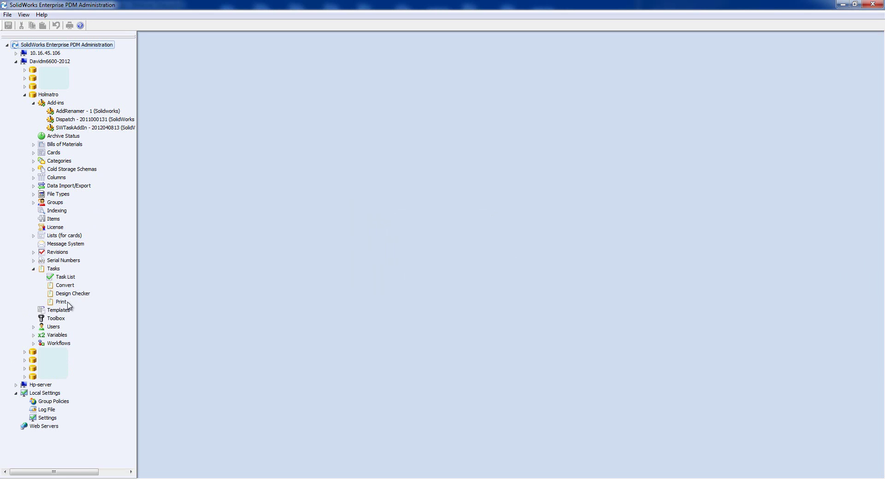
pyautogui.rightClick(55, 269)
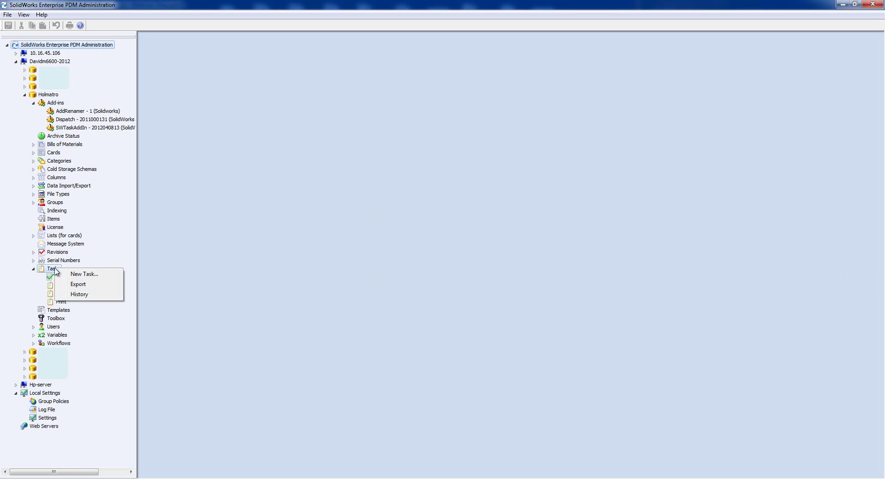
pyautogui.click(72, 276)
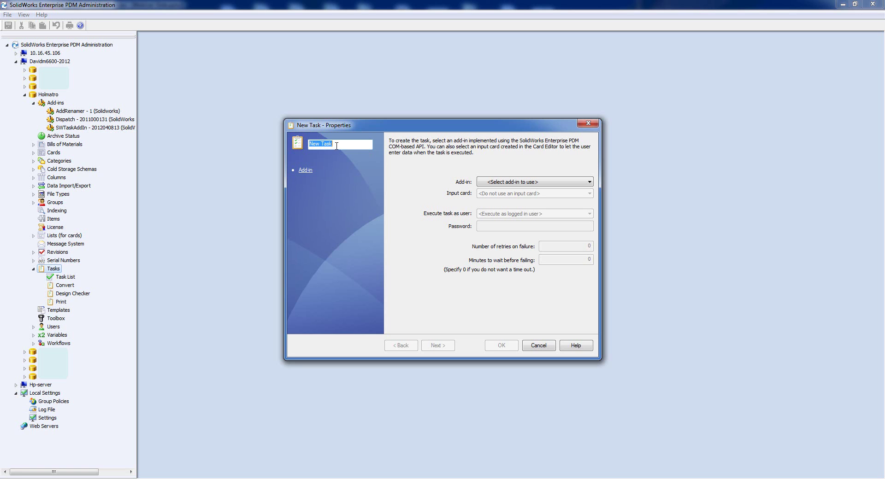
pyautogui.write('Aut')
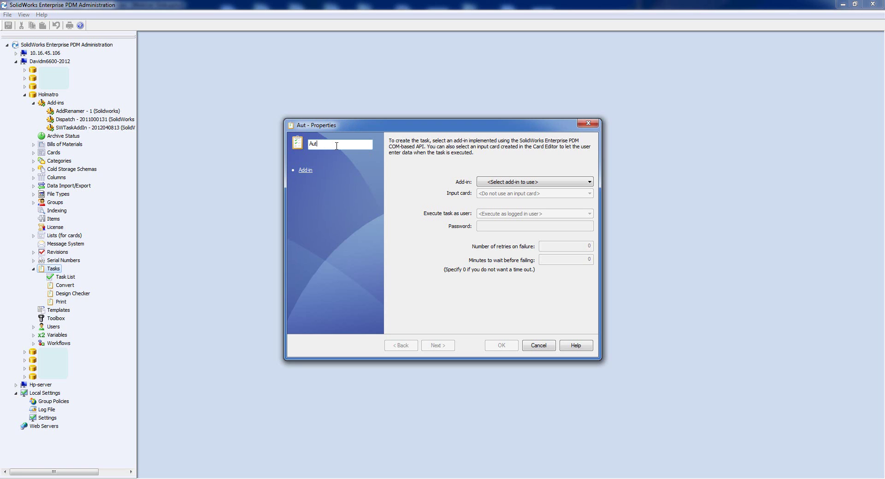
pyautogui.write('o PDFs')
pyautogui.click(529, 183)
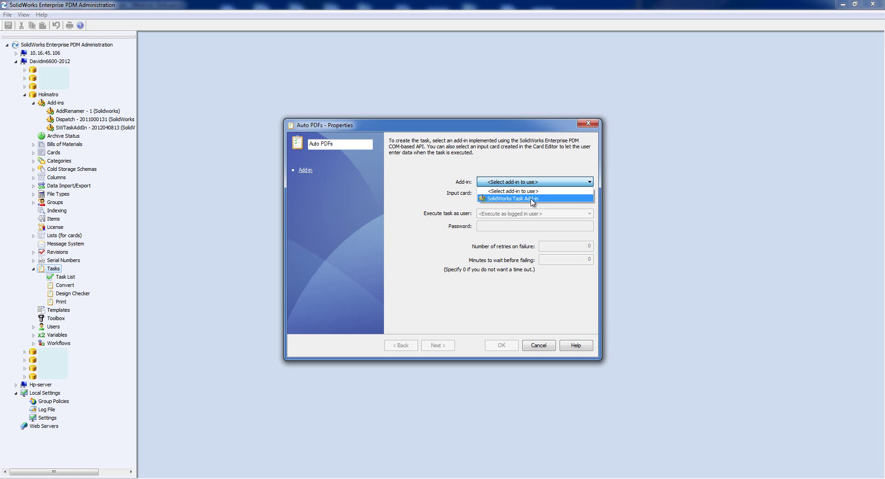
pyautogui.click(532, 200)
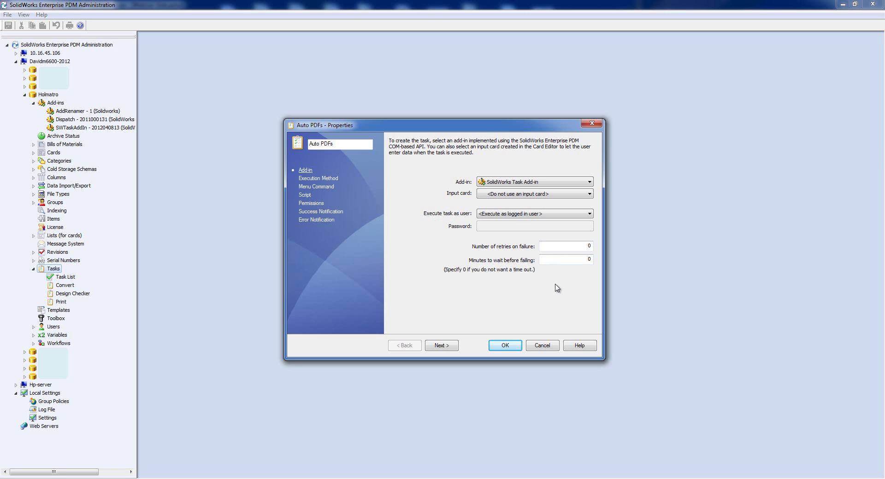
# Step: Permit the SolidWorks Task Add-in on this computer in Task Host Configuration and enable the refreshed list's computer for executing the task
pyautogui.click(335, 181)
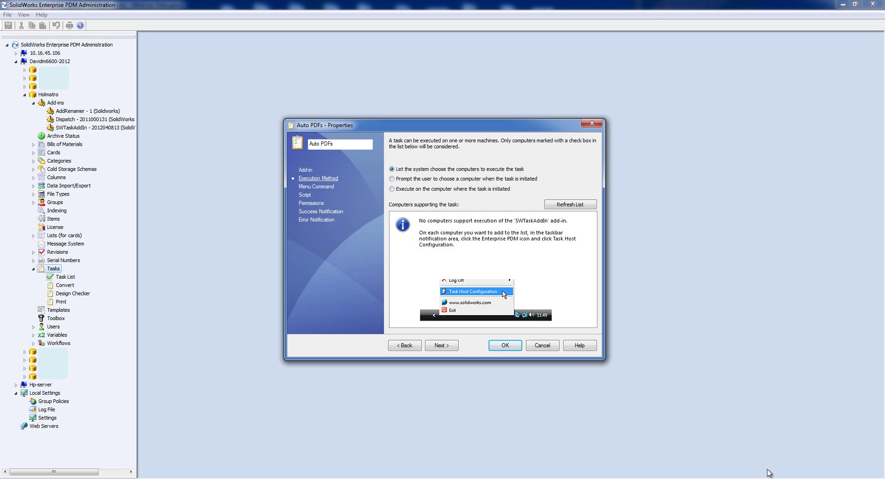
pyautogui.rightClick(835, 478)
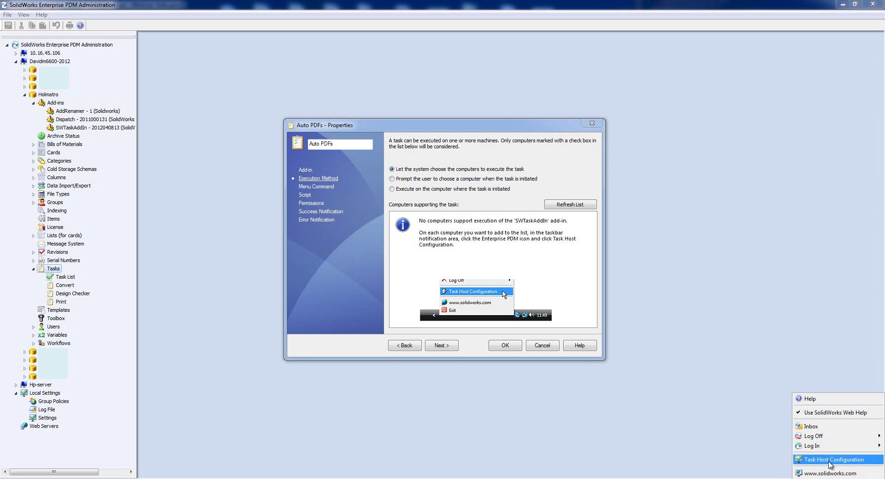
pyautogui.click(828, 461)
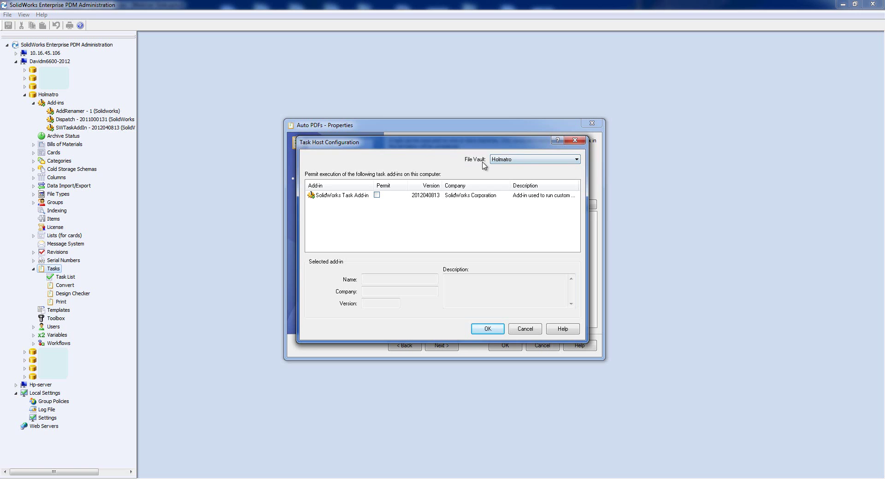
pyautogui.click(377, 196)
pyautogui.click(489, 330)
pyautogui.click(586, 208)
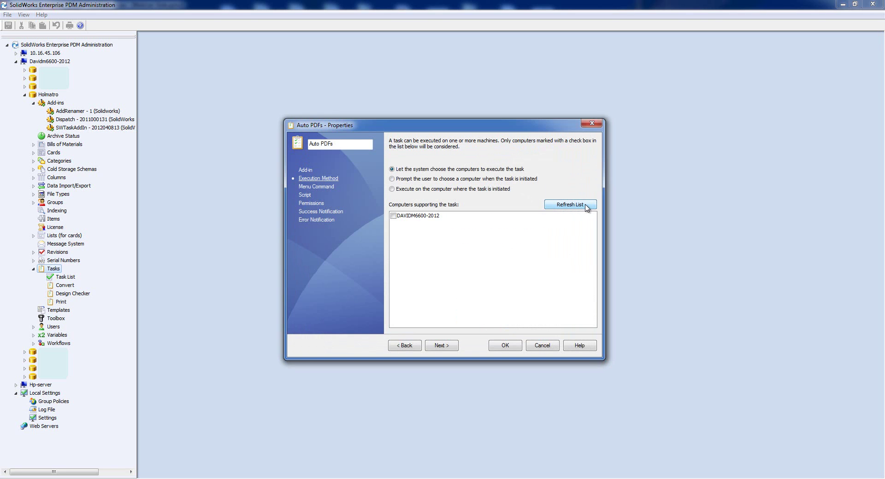
pyautogui.click(393, 216)
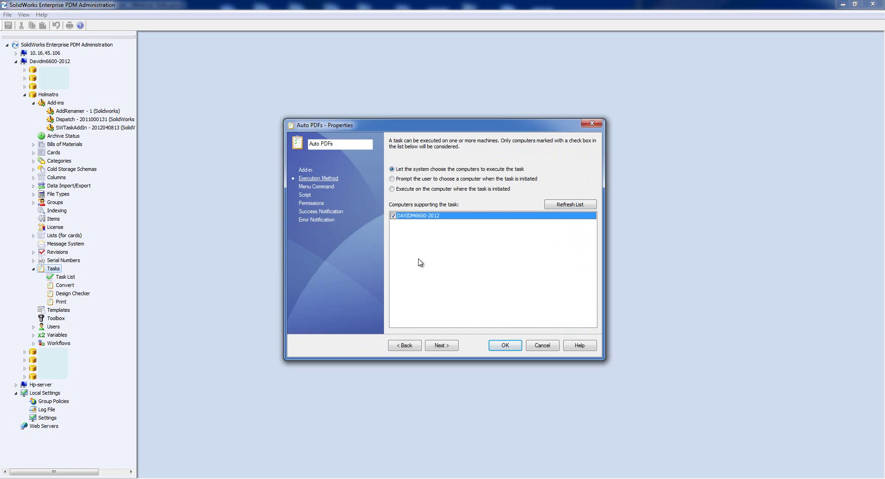
pyautogui.click(318, 186)
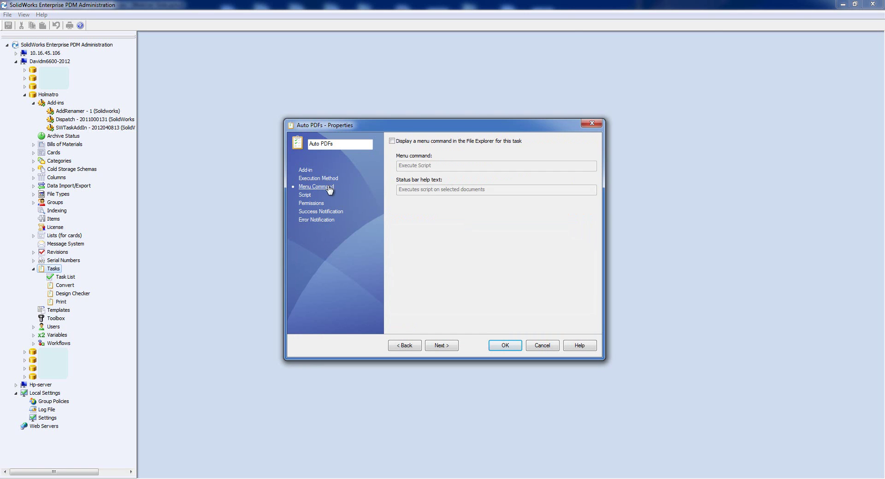
pyautogui.click(393, 142)
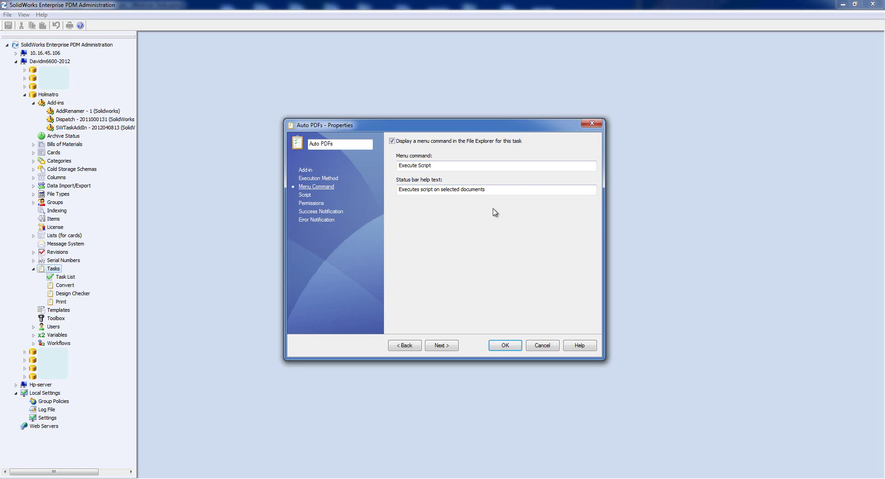
pyautogui.click(392, 141)
# Step: Set the task script's user interface type to File Conversion and save the Auto PDFs task
pyautogui.click(304, 195)
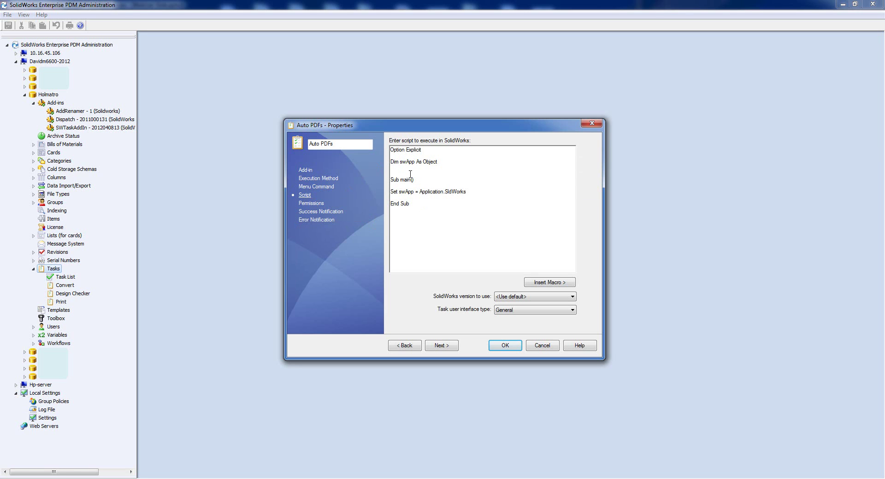
pyautogui.click(535, 313)
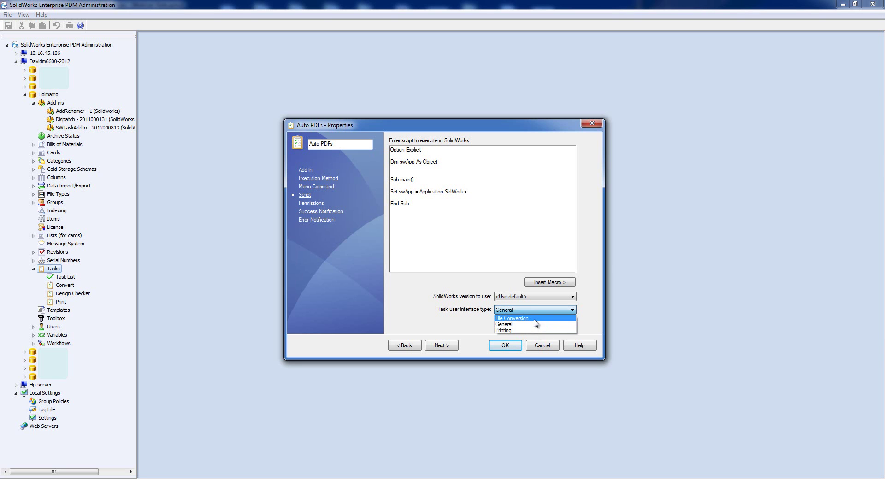
pyautogui.click(535, 318)
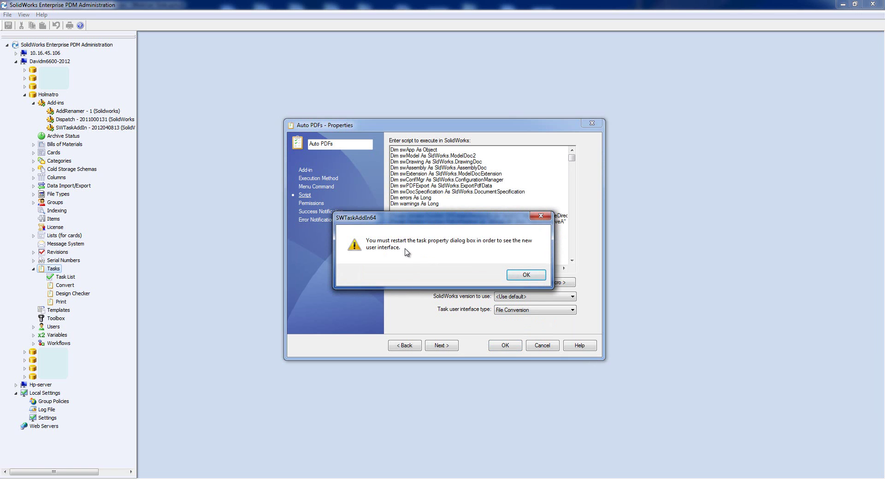
pyautogui.click(532, 278)
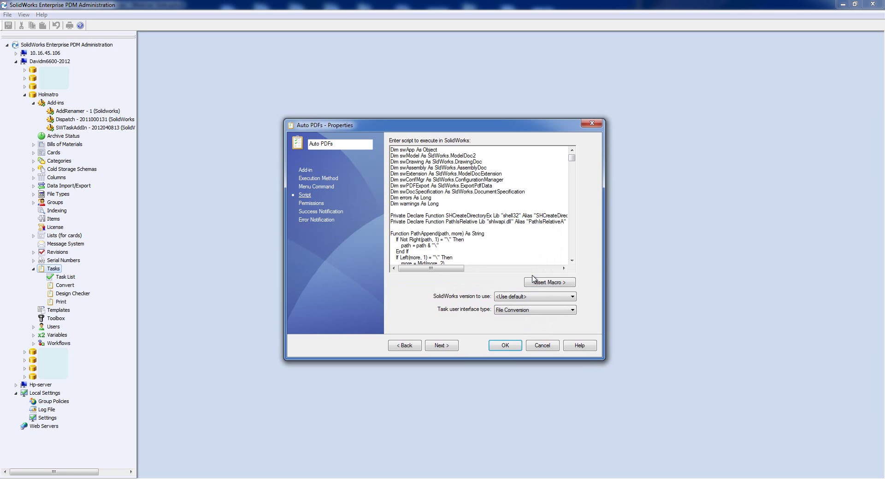
pyautogui.click(508, 350)
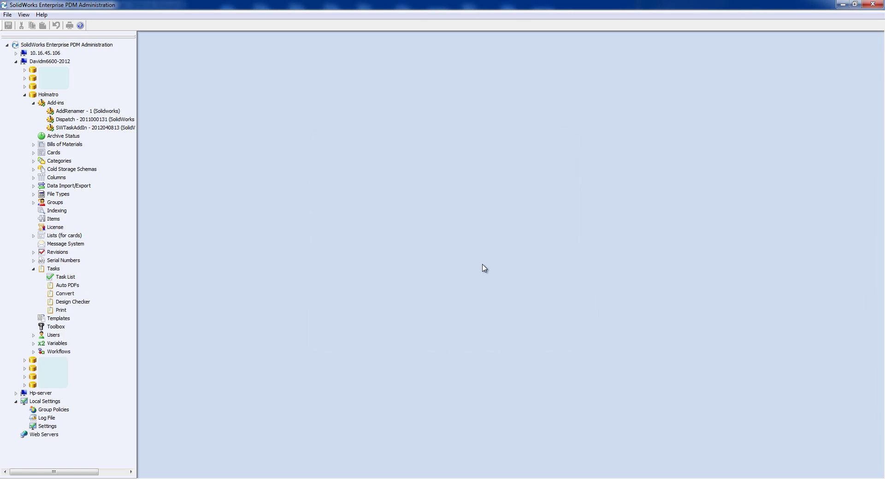
# Step: Reopen the Auto PDFs task and set its conversion output file format to Adobe PDF (*.pdf)
pyautogui.doubleClick(68, 285)
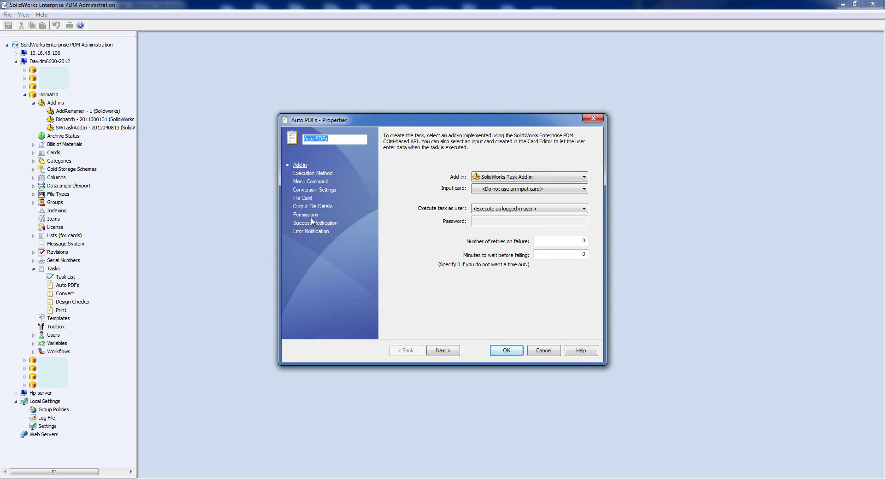
pyautogui.click(311, 181)
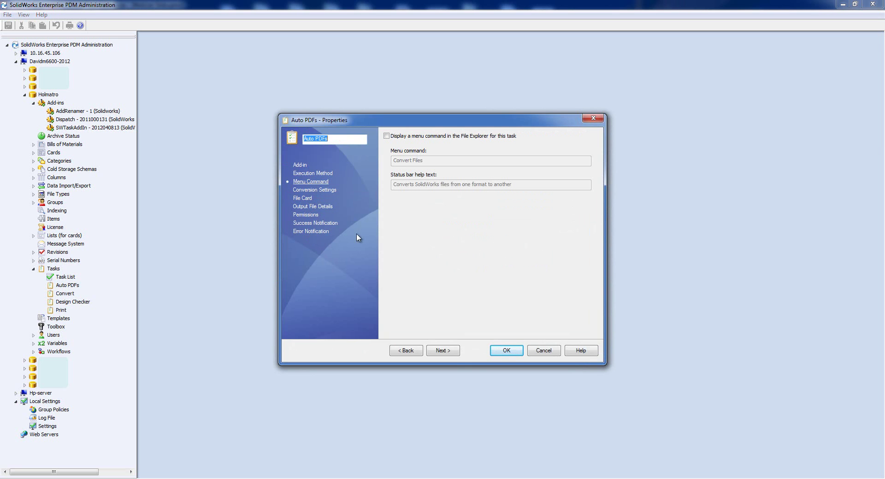
pyautogui.click(448, 353)
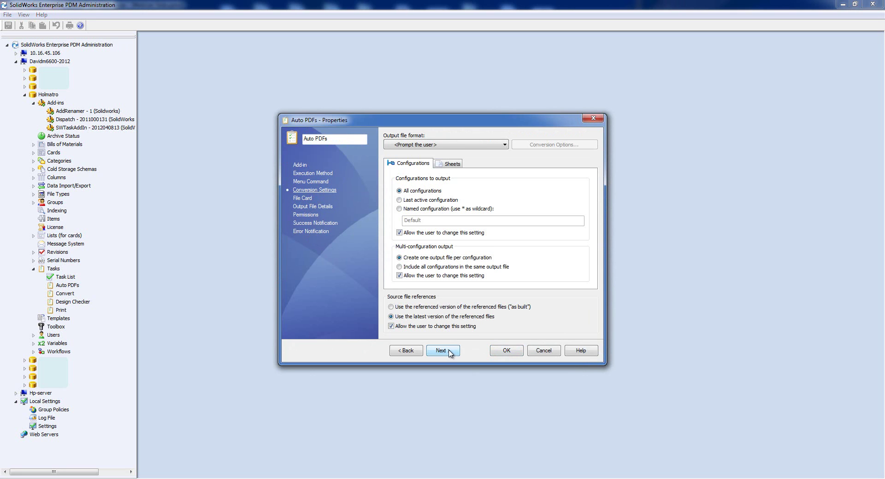
pyautogui.click(481, 146)
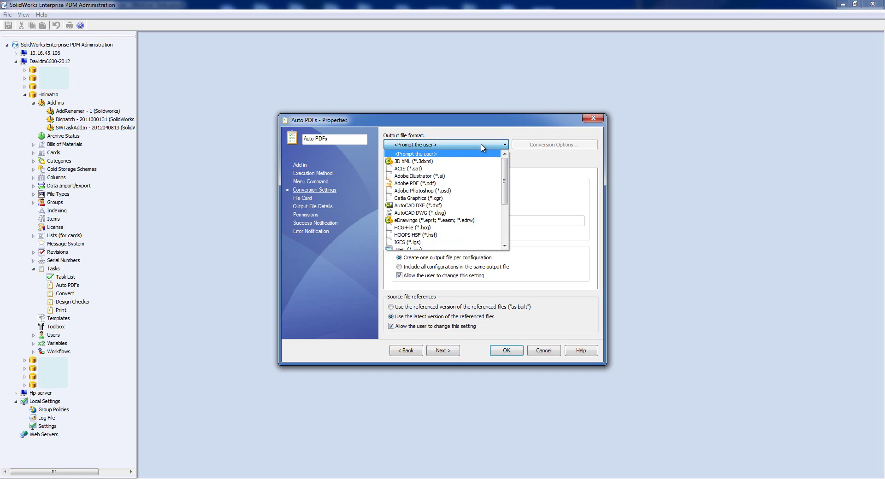
pyautogui.click(459, 187)
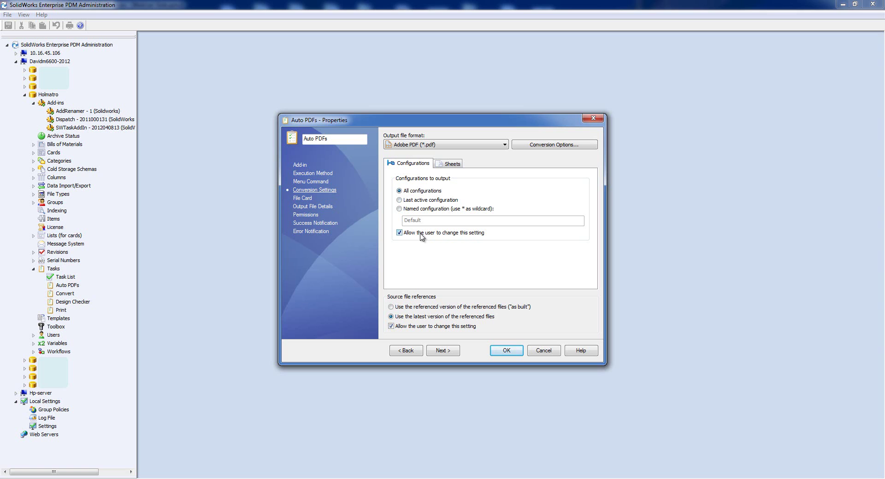
# Step: Disallow users from changing the task's configurations, sheets, multi-sheet output and source file reference settings
pyautogui.click(400, 233)
pyautogui.click(454, 164)
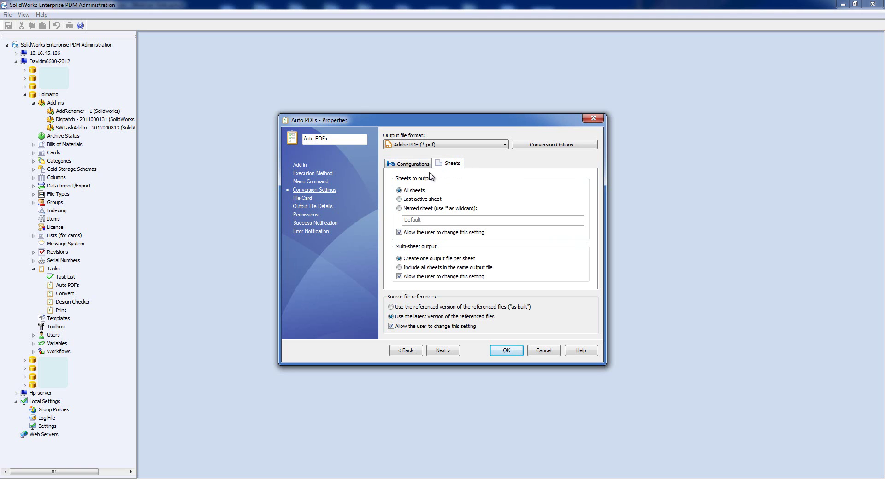
pyautogui.click(399, 232)
pyautogui.click(405, 278)
pyautogui.click(394, 328)
# Step: Add a variable to the task's file card settings with Number as source and Number as destination variable
pyautogui.click(305, 199)
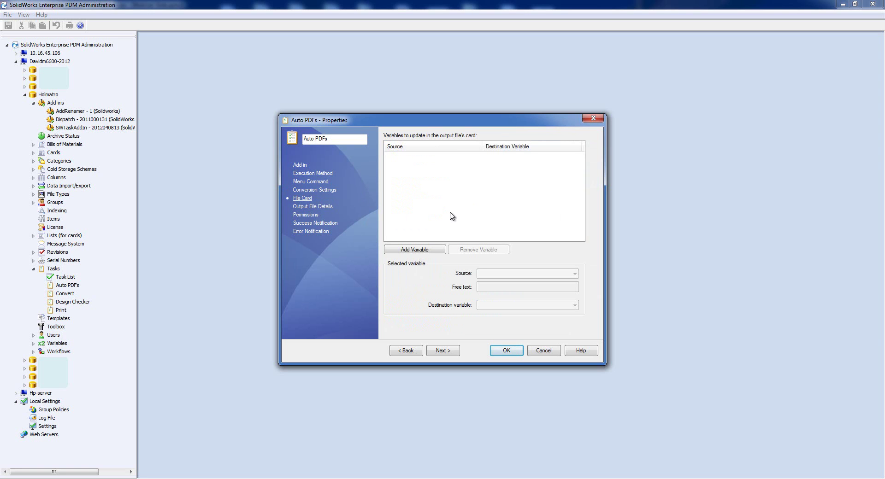
pyautogui.click(433, 250)
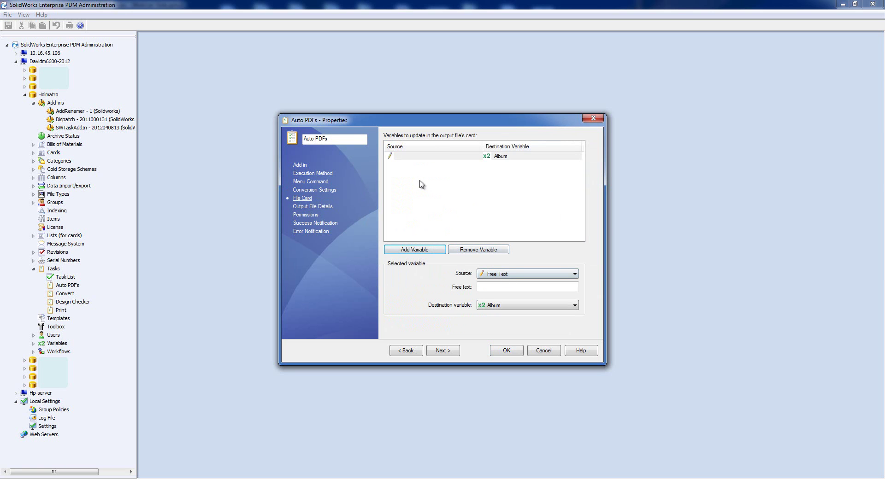
pyautogui.click(538, 277)
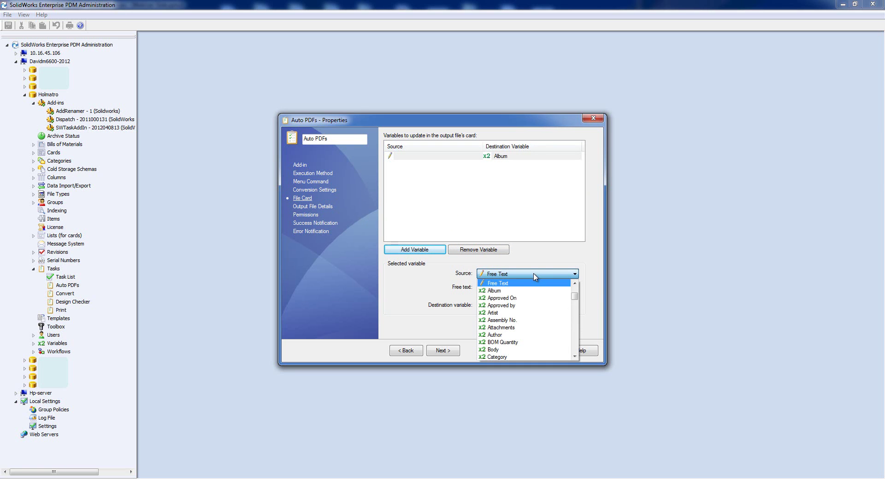
pyautogui.click(576, 308)
pyautogui.moveTo(576, 309); pyautogui.dragTo(576, 336)
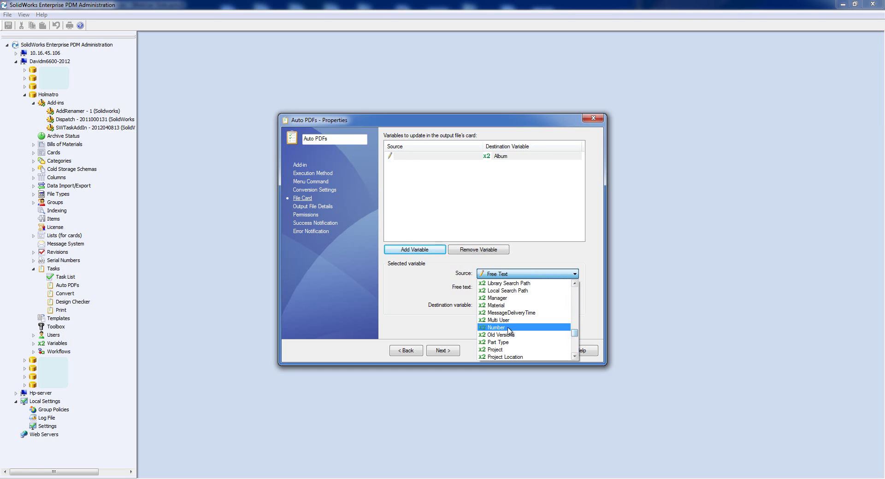
pyautogui.click(520, 335)
pyautogui.click(528, 308)
pyautogui.moveTo(575, 317); pyautogui.dragTo(576, 364)
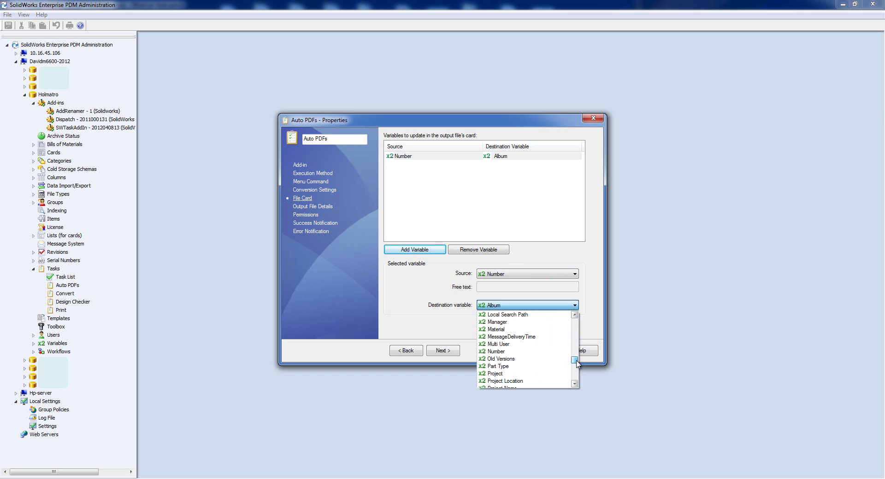
pyautogui.click(509, 353)
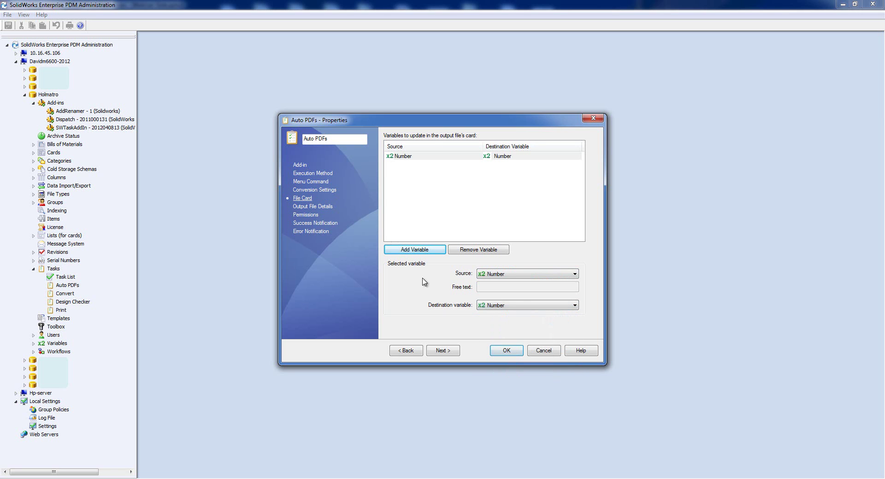
# Step: Add a second file card variable that maps source Description to destination variable Description
pyautogui.click(416, 251)
pyautogui.click(520, 274)
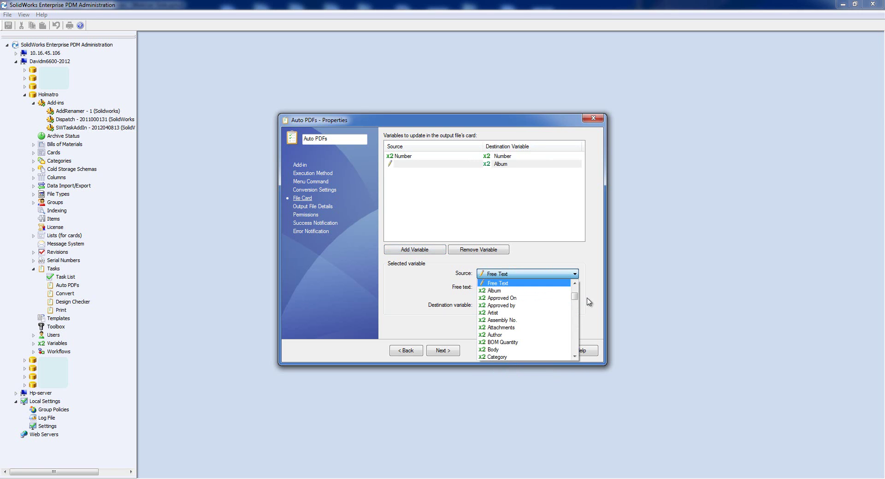
pyautogui.click(576, 308)
pyautogui.moveTo(576, 308); pyautogui.dragTo(576, 319)
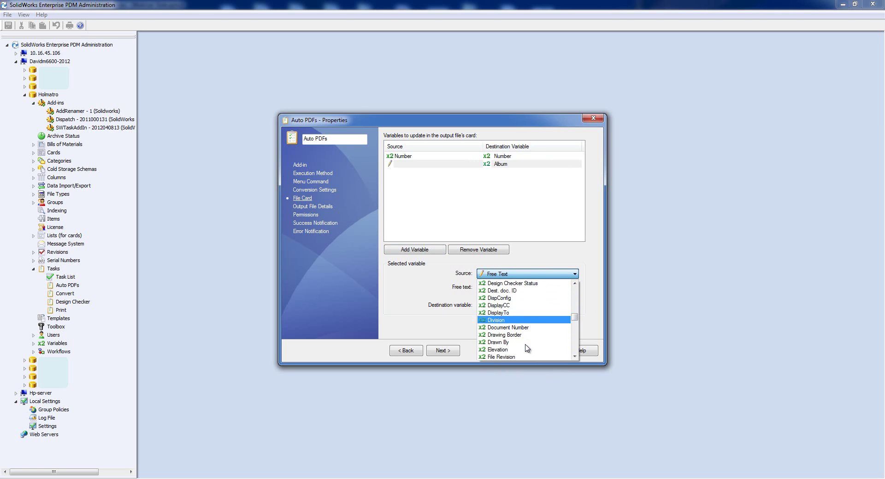
pyautogui.scroll(1, 525, 341)
pyautogui.click(508, 290)
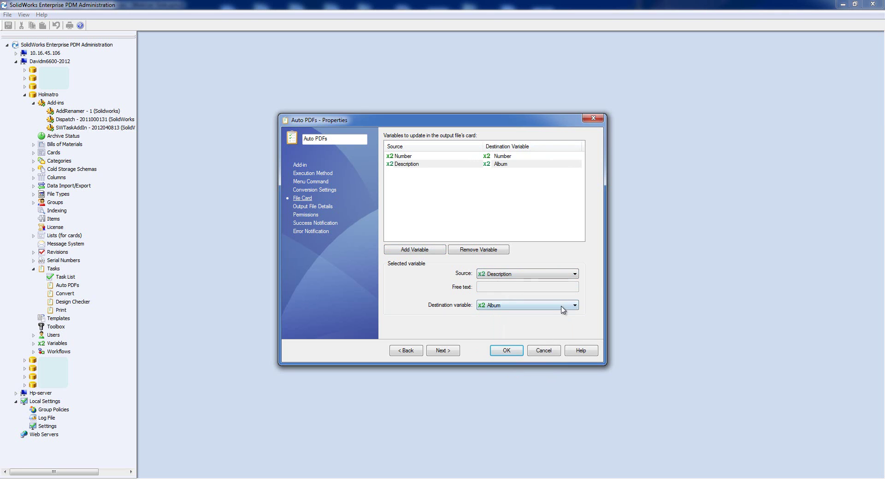
pyautogui.click(564, 306)
pyautogui.scroll(-4, 560, 355)
pyautogui.scroll(-6, 561, 357)
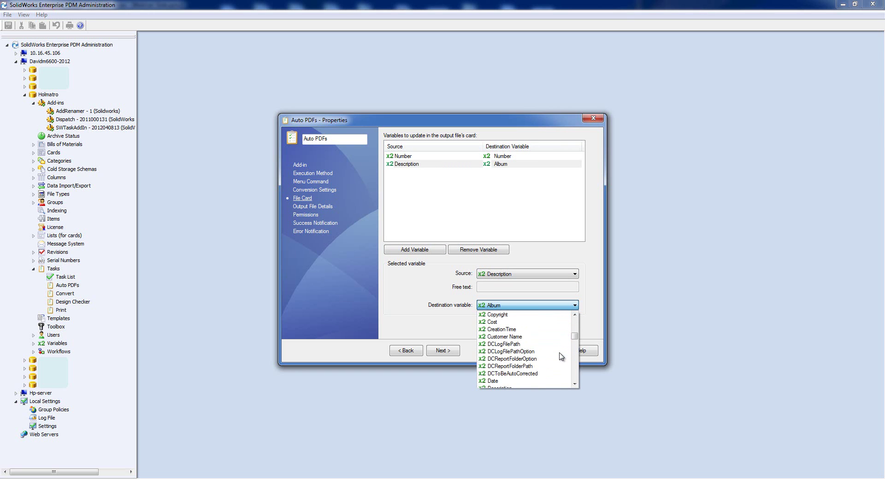
pyautogui.click(520, 344)
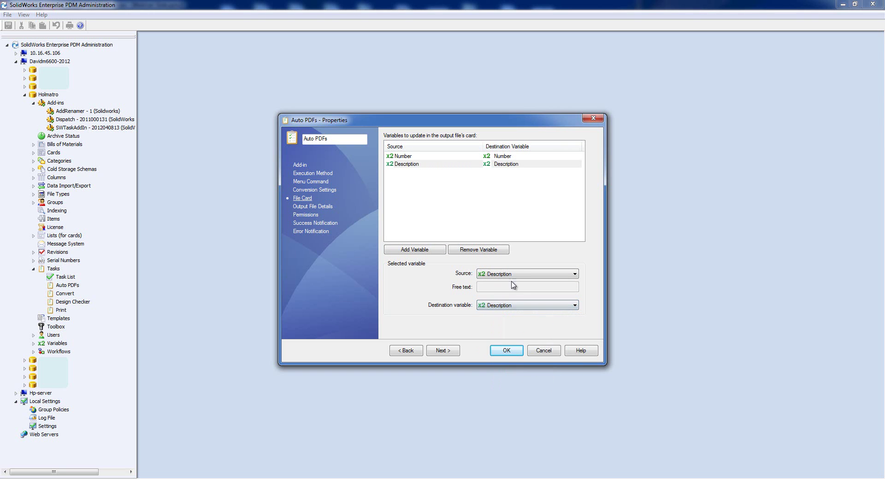
# Step: Add a third file card variable that maps source Customer Name to destination variable Customer Name
pyautogui.click(437, 252)
pyautogui.click(574, 274)
pyautogui.moveTo(574, 296); pyautogui.dragTo(578, 308)
pyautogui.click(530, 328)
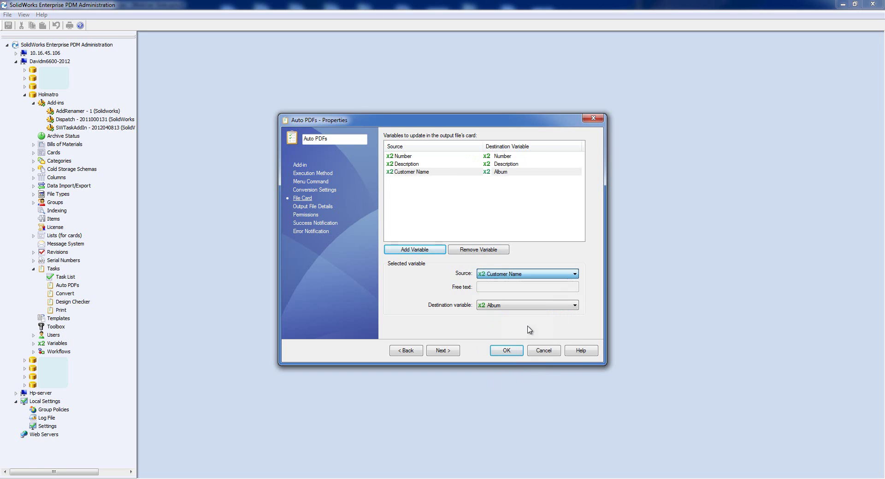
pyautogui.click(574, 305)
pyautogui.moveTo(576, 327); pyautogui.dragTo(576, 335)
pyautogui.click(530, 363)
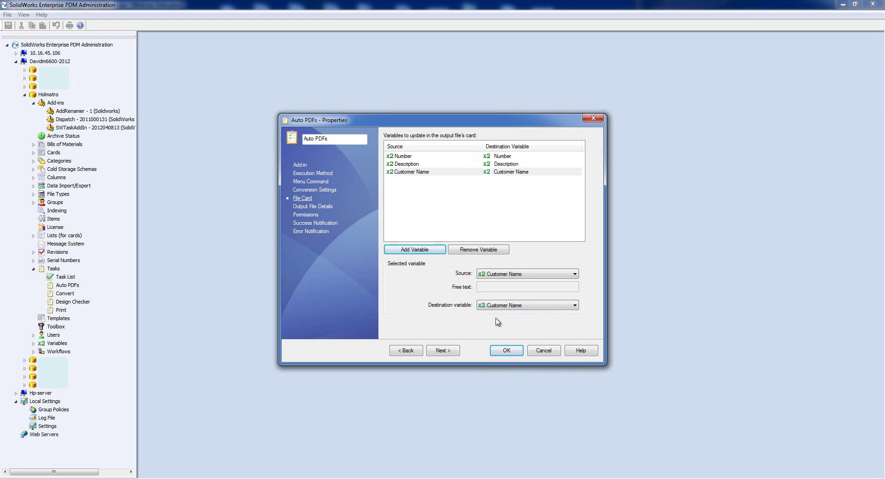
# Step: Set the primary output path to Source Folder Path\PDFs\Source File Name-Source File Revision, dropping the file extension and configuration name
pyautogui.click(455, 353)
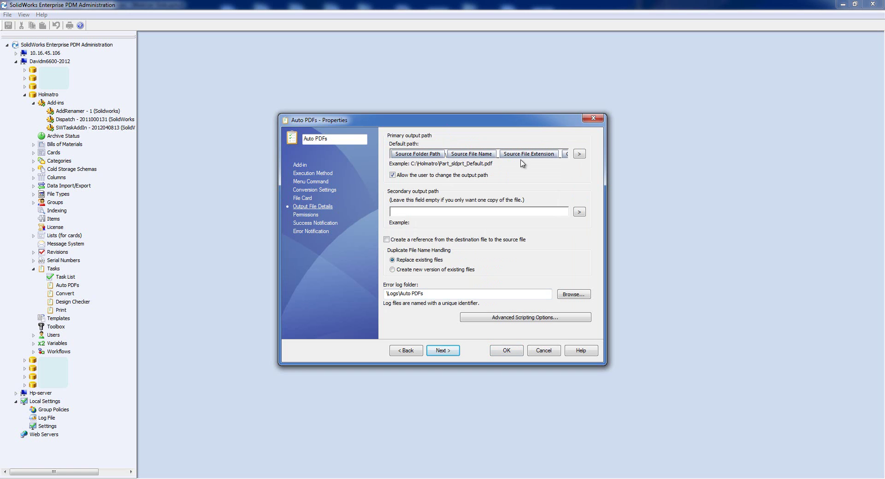
pyautogui.click(560, 155)
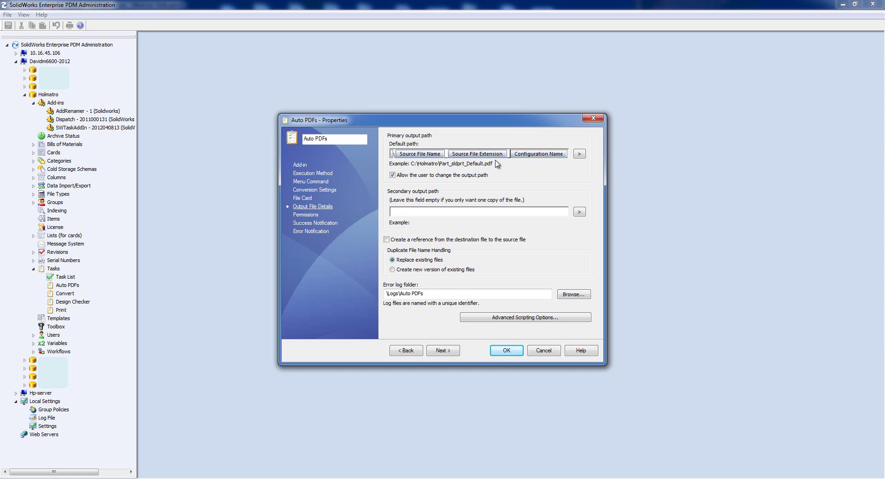
pyautogui.click(448, 154)
pyautogui.press('Delete')
pyautogui.press('Delete')
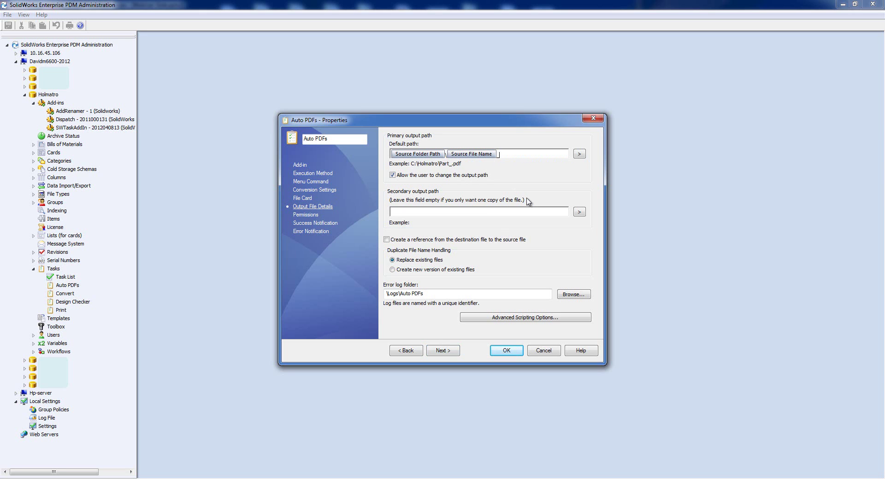
pyautogui.press('BackSpace')
pyautogui.click(579, 155)
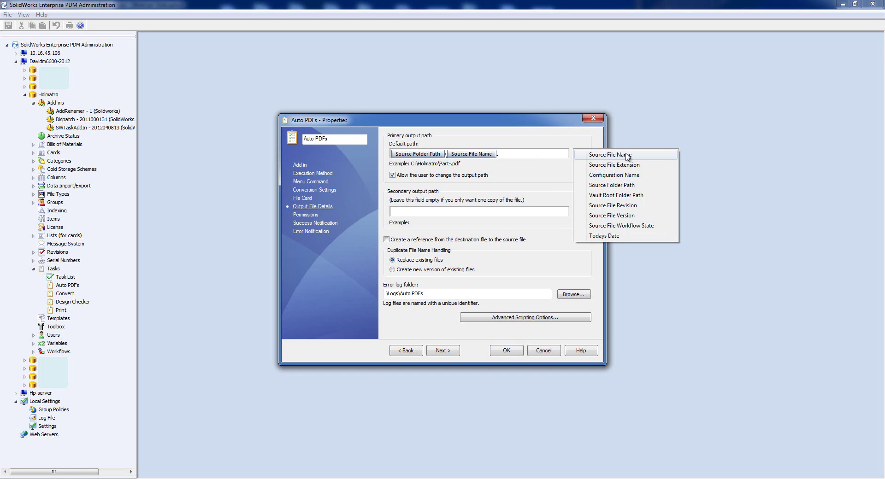
pyautogui.click(645, 209)
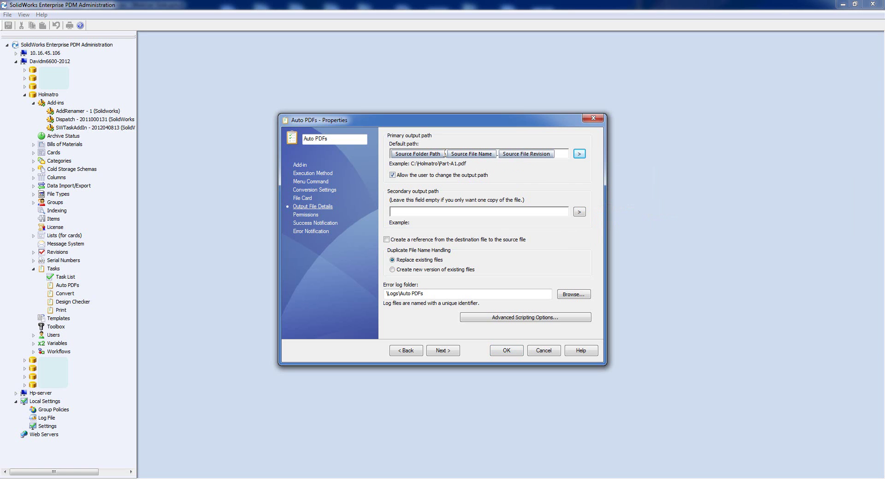
pyautogui.click(446, 153)
pyautogui.write('PDFs\\')
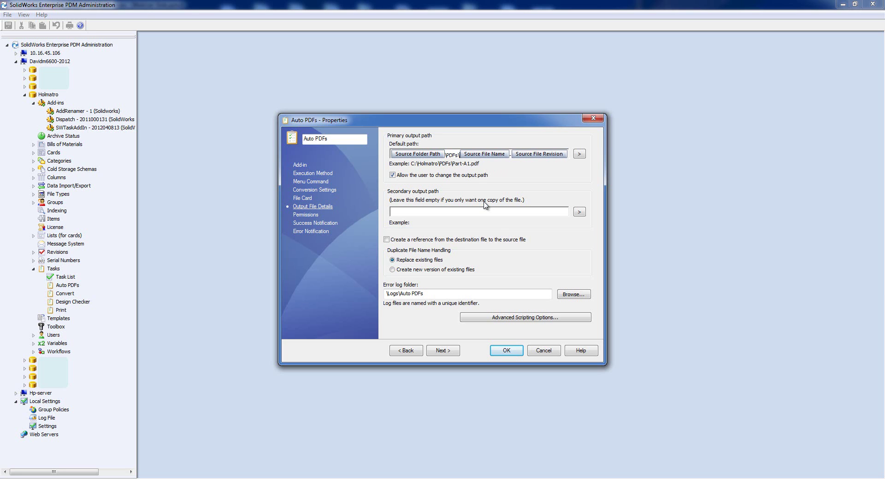
# Step: Set the output file details to disallow user path changes, create a reference to the source file, and create new versions of existing files
pyautogui.click(393, 176)
pyautogui.click(394, 240)
pyautogui.click(470, 272)
# Step: Examine the conversion script and the selectable SolidWorks versions in Advanced Scripting Options, leaving without changes
pyautogui.click(487, 318)
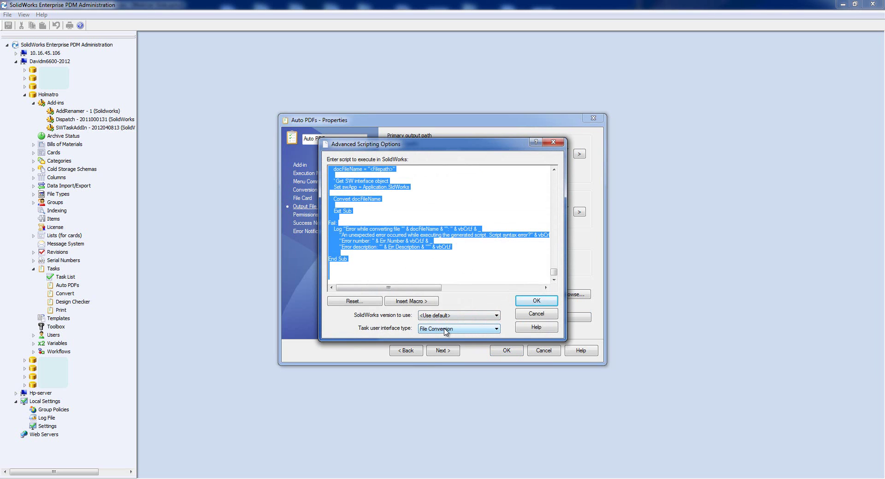
pyautogui.click(493, 274)
pyautogui.moveTo(554, 275)
pyautogui.mouseDown()
pyautogui.moveTo(554, 176)
pyautogui.moveTo(557, 282)
pyautogui.mouseUp()
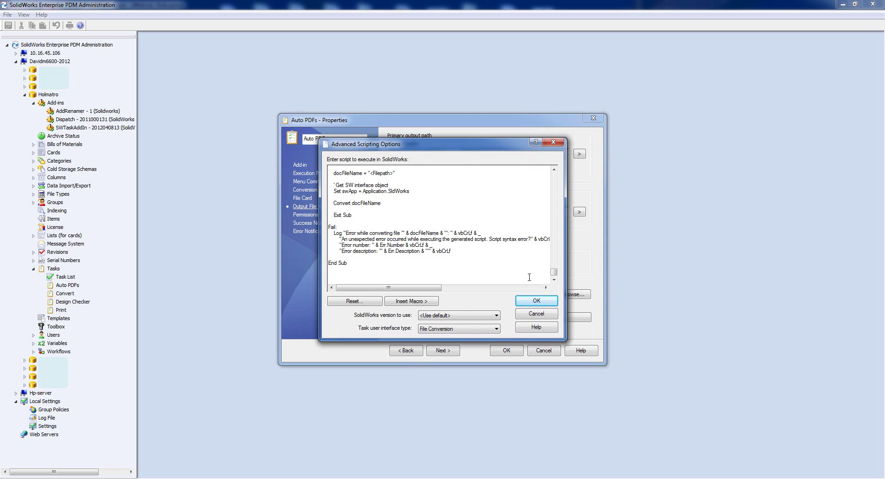
pyautogui.click(456, 317)
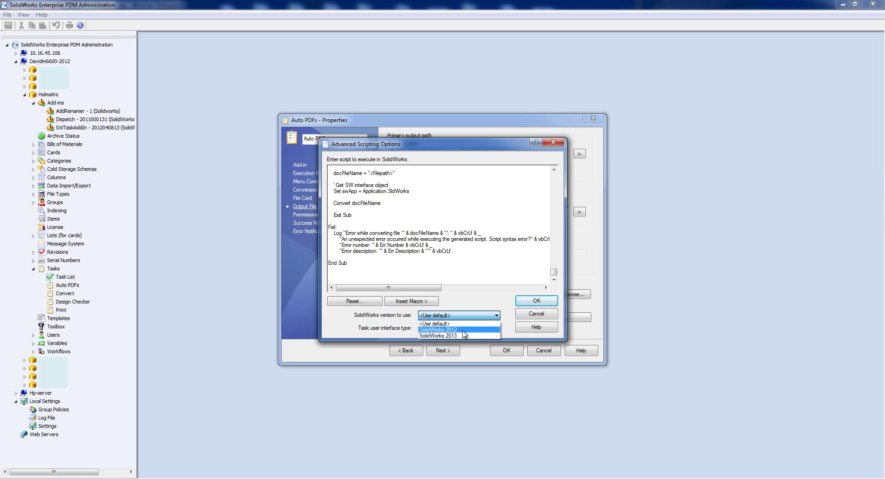
pyautogui.click(466, 306)
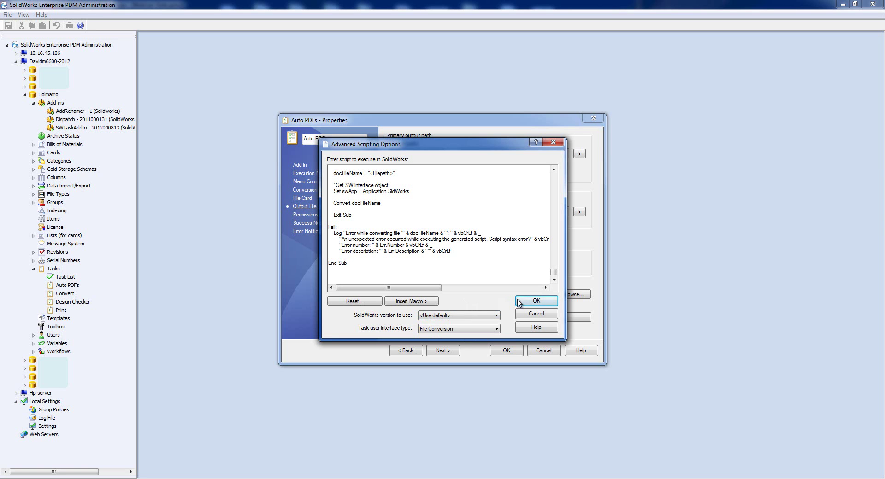
pyautogui.click(535, 315)
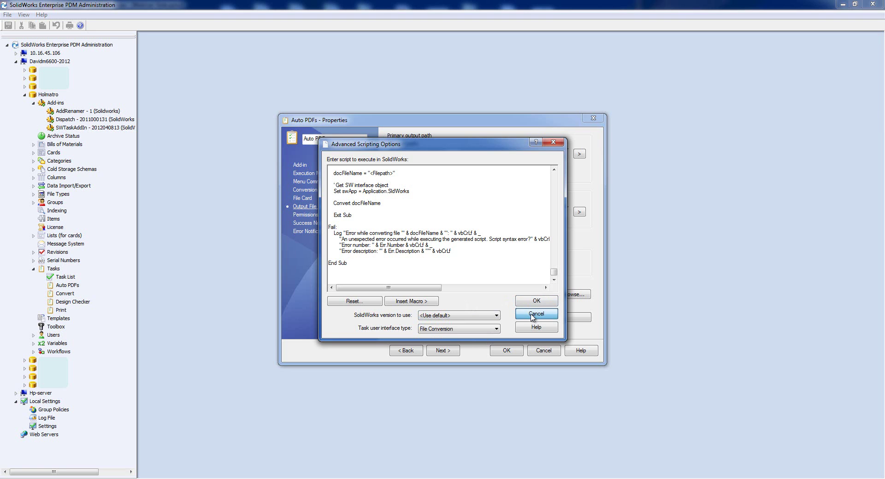
# Step: Permit the Documentation and Managers groups to start the task, and check the resulting user permissions
pyautogui.click(444, 352)
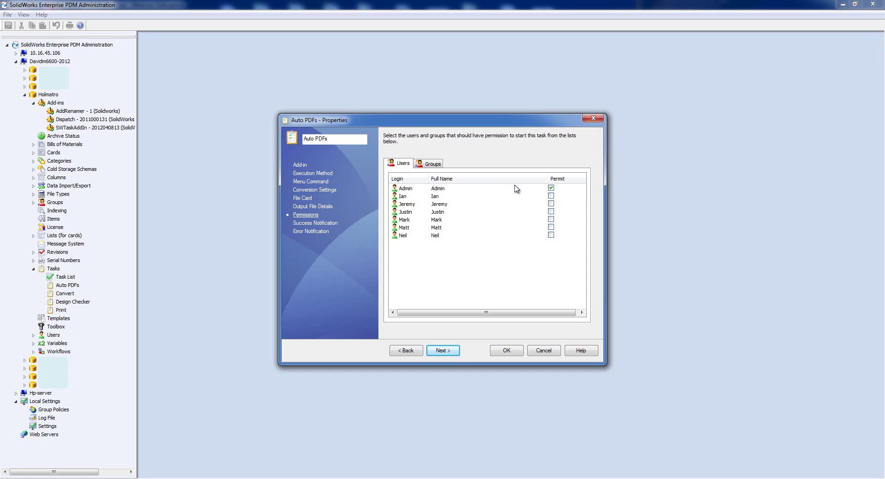
pyautogui.click(429, 165)
pyautogui.click(551, 205)
pyautogui.click(551, 189)
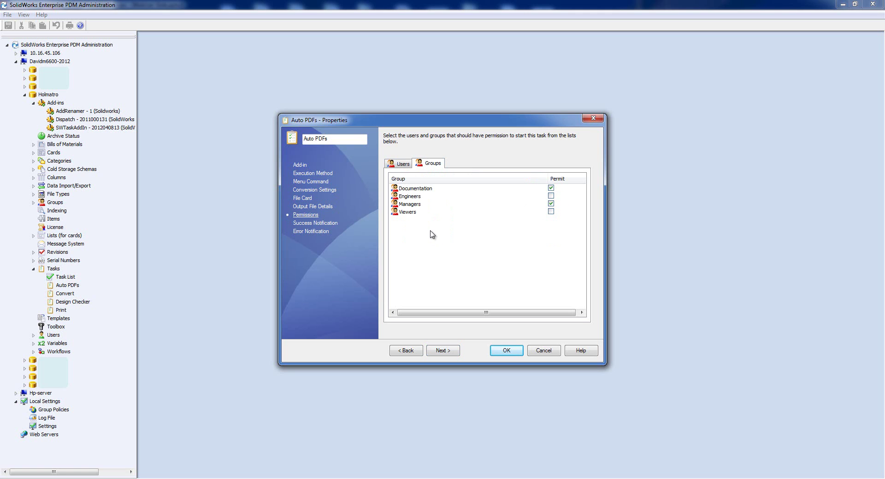
pyautogui.click(403, 164)
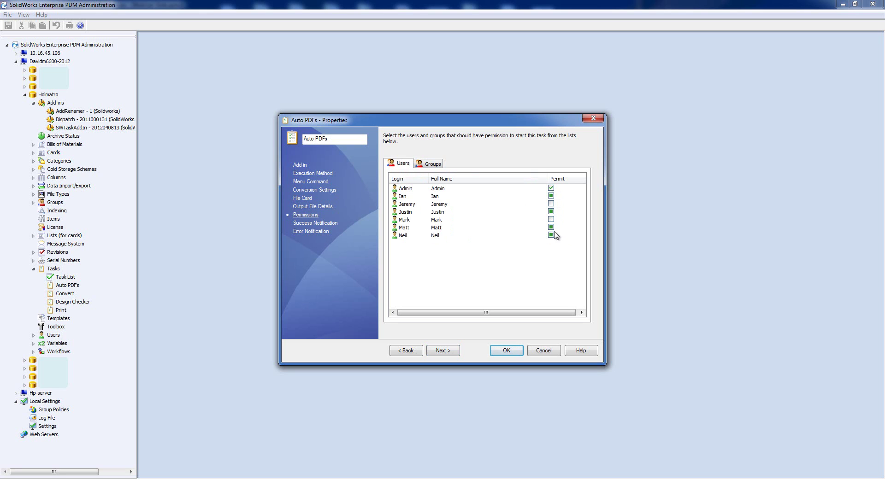
# Step: Set the launching user's success notification to subject "Automatic PDF Created!" and text "PDF Converted on" followed by the Host Computer variable
pyautogui.click(328, 223)
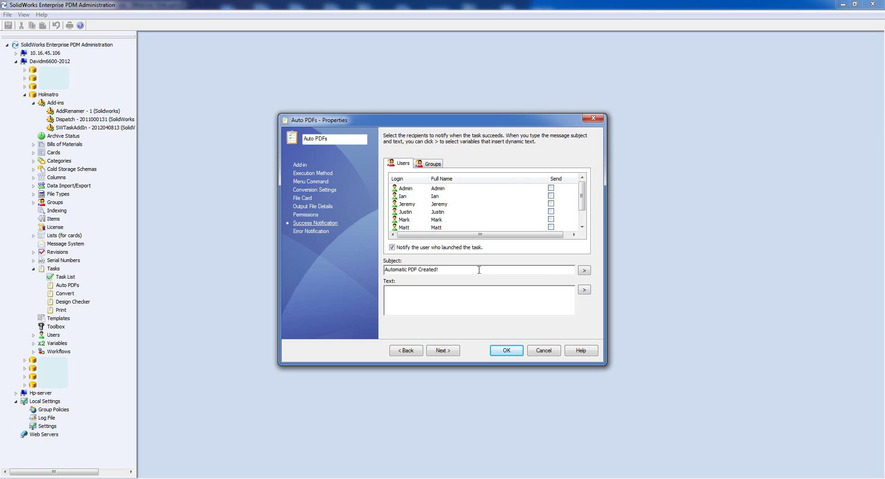
pyautogui.click(479, 312)
pyautogui.click(584, 290)
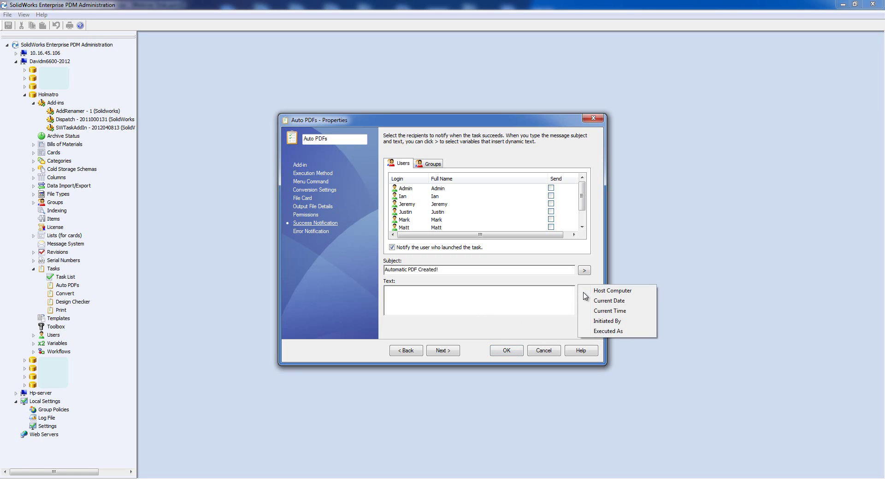
pyautogui.click(507, 293)
pyautogui.write('PDF Converted on')
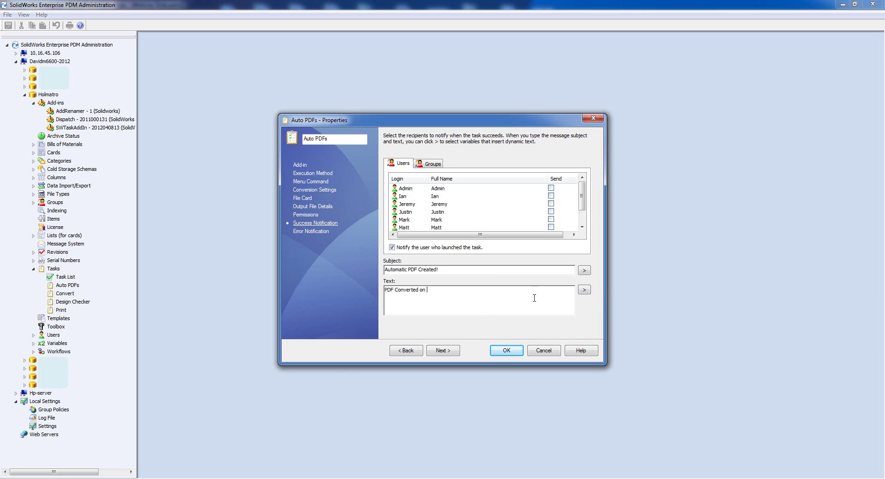
pyautogui.click(584, 289)
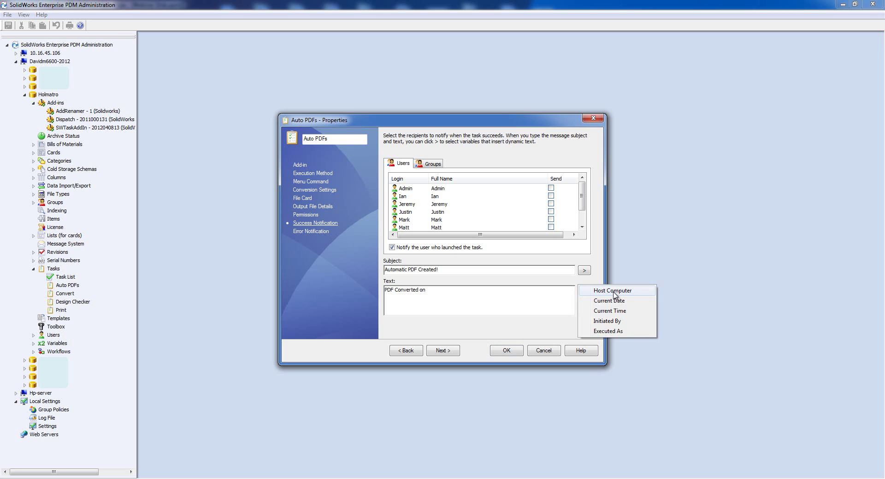
pyautogui.click(613, 292)
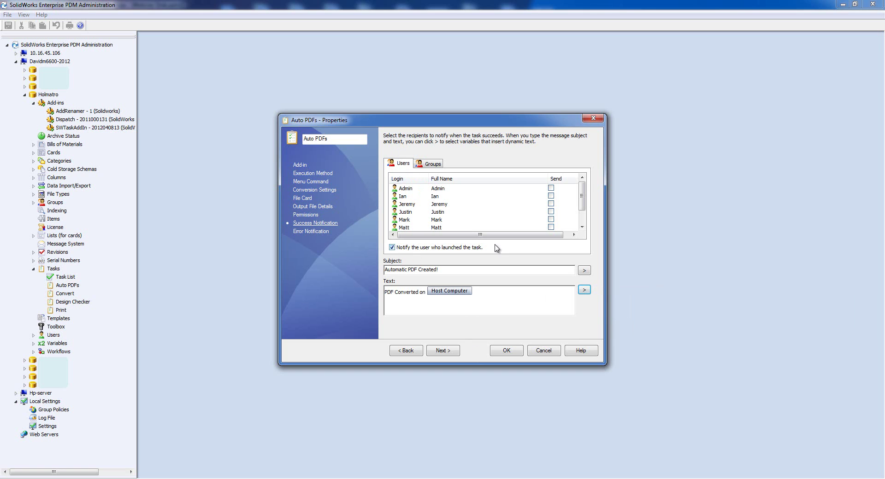
# Step: Enable notifying the user who launched the task in the task's error notification settings
pyautogui.click(302, 232)
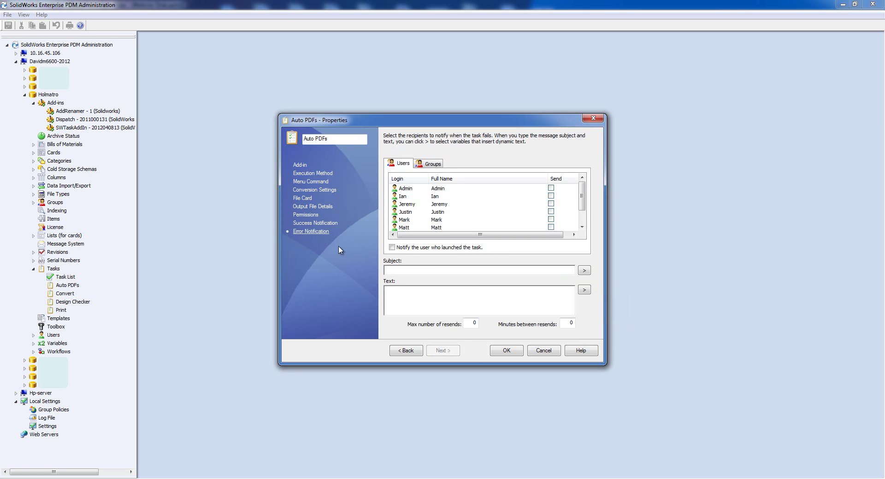
pyautogui.click(392, 248)
pyautogui.click(393, 248)
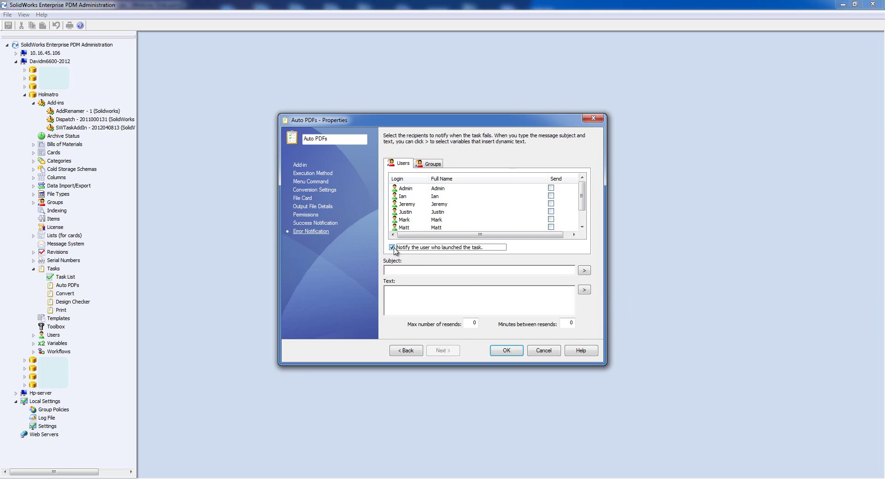
# Step: Add the Admin user as an error notification recipient and set the subject to "Automatic PDF creation Failed"
pyautogui.click(551, 188)
pyautogui.click(505, 274)
pyautogui.write('Automa')
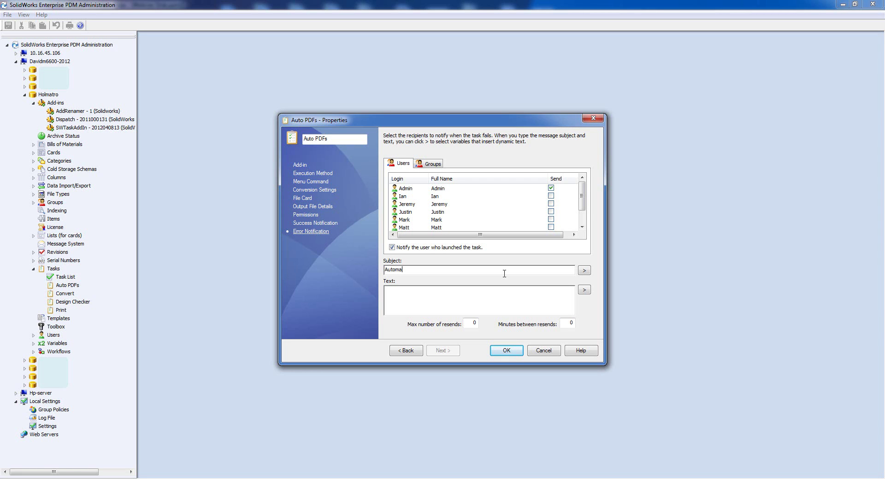
pyautogui.write('tic PA')
pyautogui.write('DF c')
pyautogui.write('reate')
pyautogui.write('ion Failed')
# Step: Set the error notification text to "PDF Creation failed on" followed by the Host Computer variable, and save the Auto PDFs task
pyautogui.click(536, 302)
pyautogui.write('PDF Creation failed')
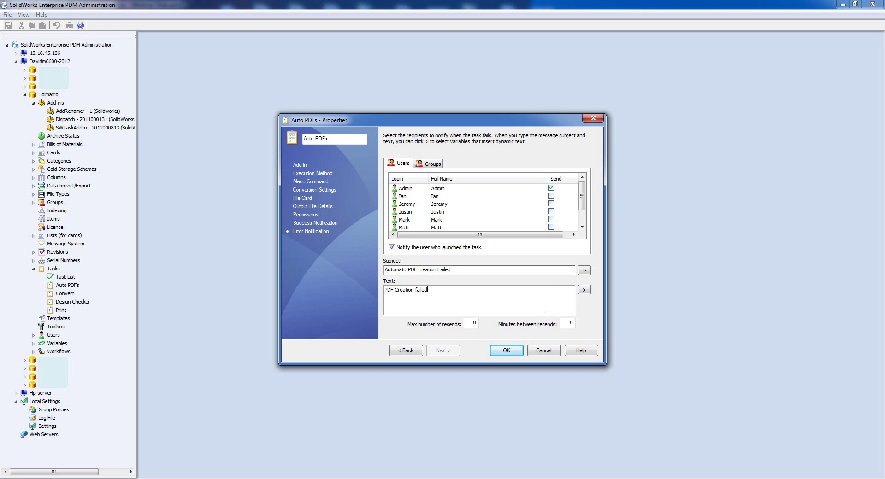
pyautogui.click(585, 290)
pyautogui.click(436, 292)
pyautogui.click(584, 290)
pyautogui.click(604, 291)
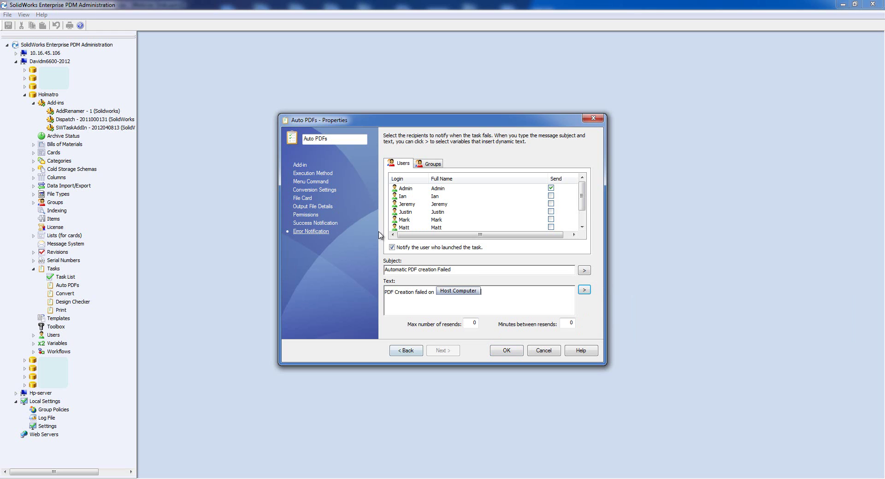
pyautogui.click(506, 352)
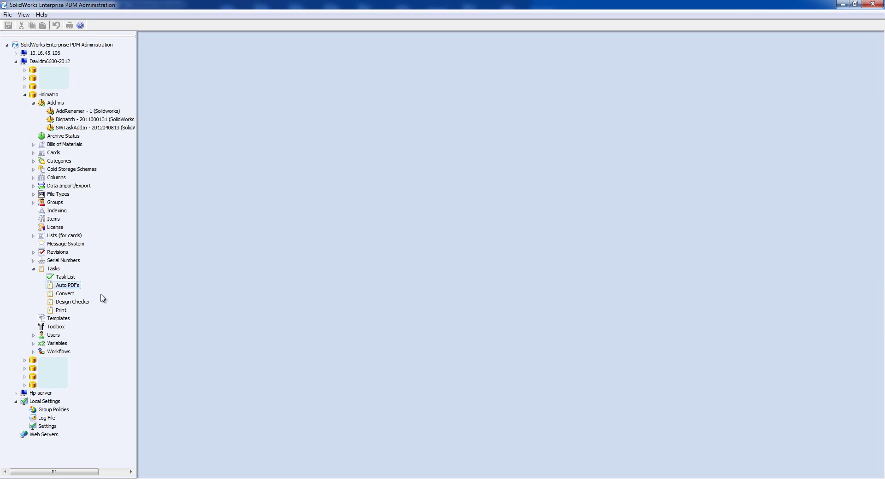
# Step: Open the Holmatro vault's Default Workflow and the properties of its "No approval required" transition
pyautogui.click(34, 352)
pyautogui.click(65, 360)
pyautogui.doubleClick(64, 361)
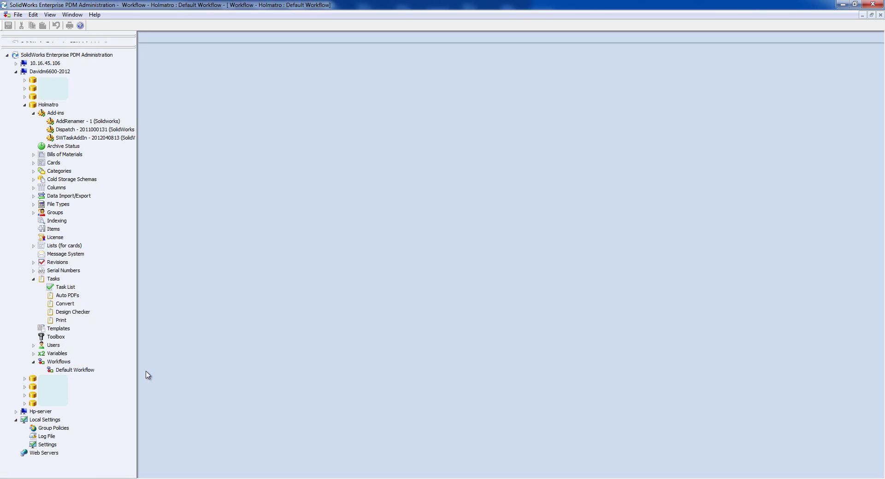
pyautogui.click(382, 247)
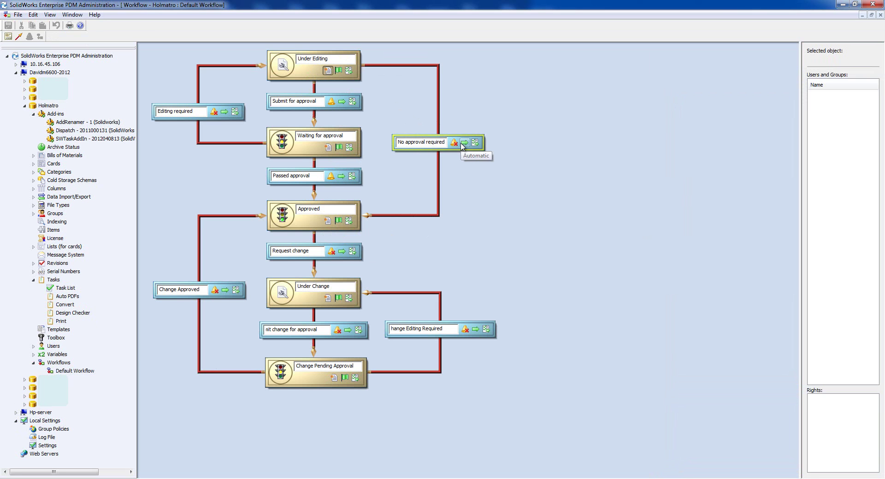
pyautogui.doubleClick(475, 146)
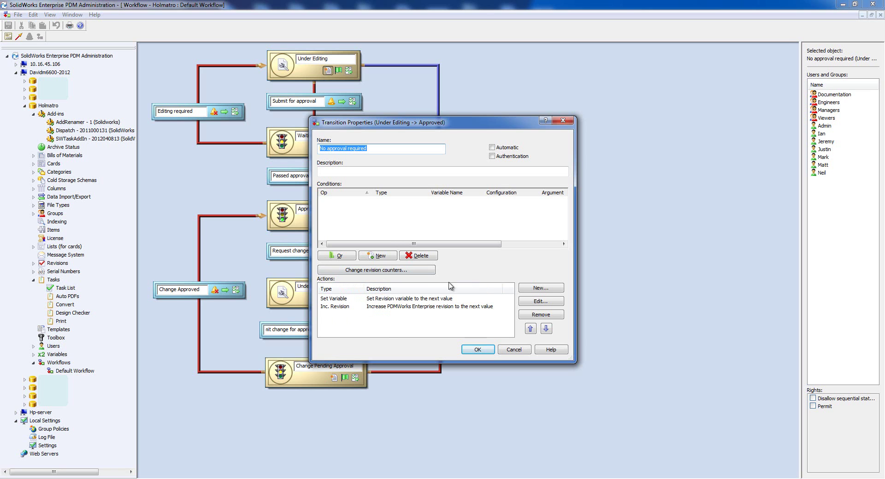
# Step: Add a transition action described as "Create Auto PDF" with type Execute task, running the Auto PDFs task
pyautogui.click(547, 291)
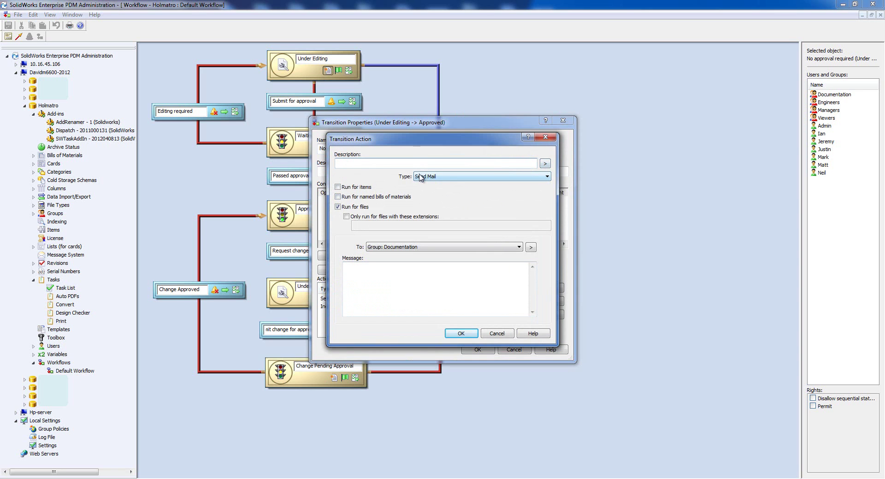
pyautogui.write('Create Auto PDF')
pyautogui.click(453, 180)
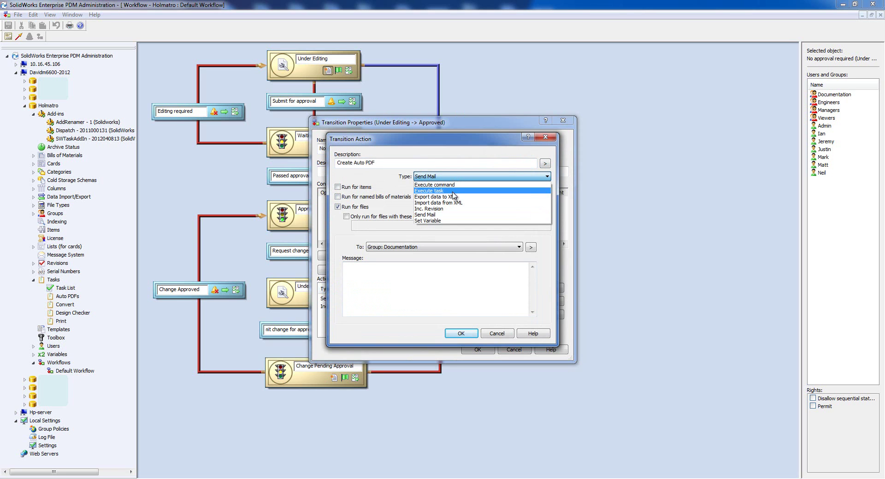
pyautogui.click(453, 191)
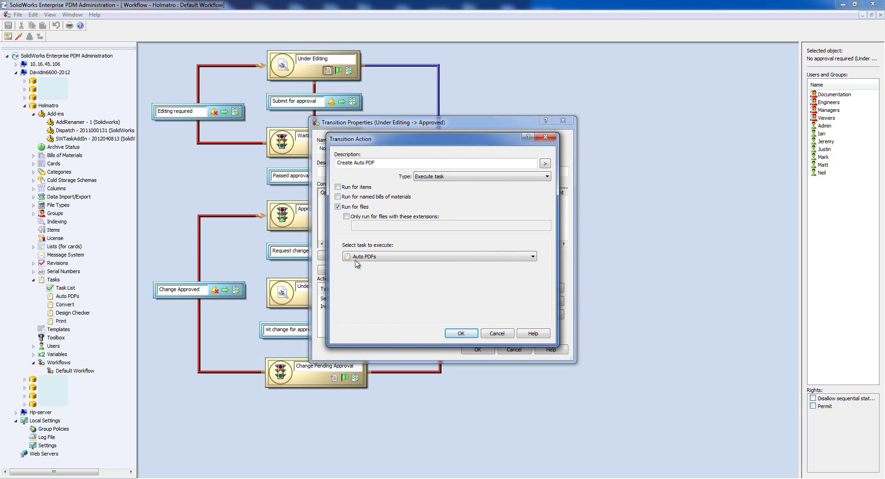
pyautogui.click(399, 257)
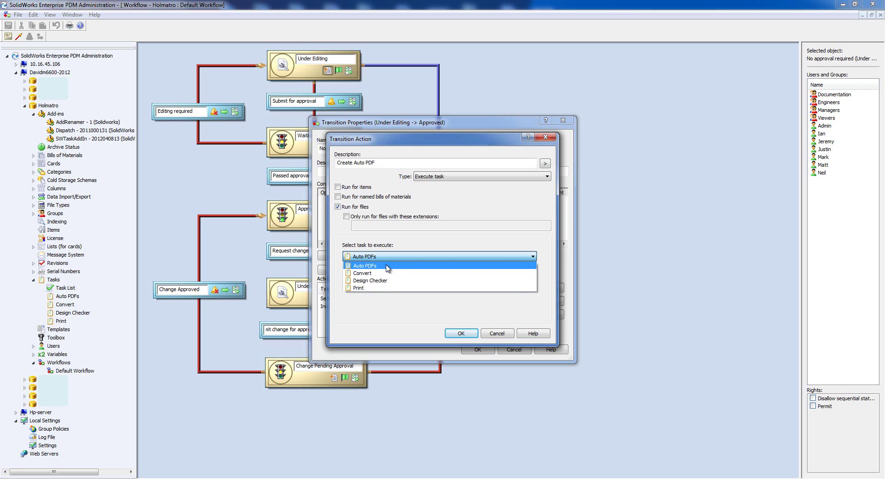
pyautogui.click(387, 267)
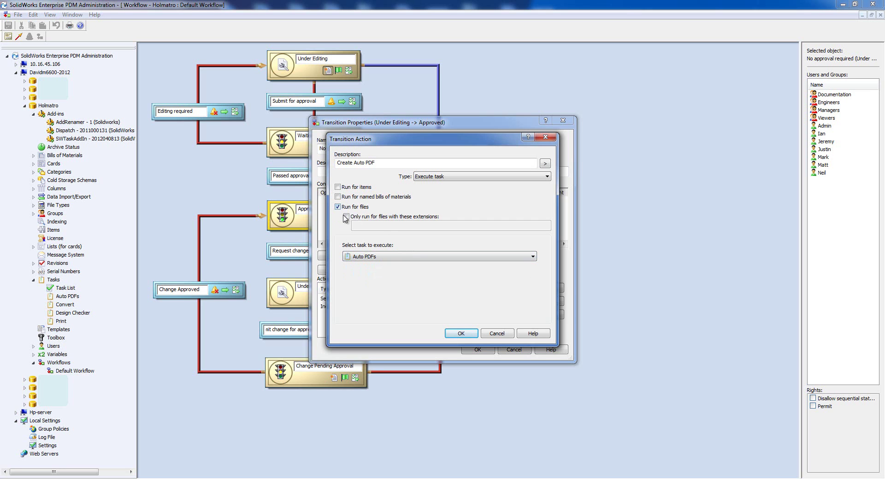
# Step: Restrict the action to files with the slddrw extension, and accept the action and the transition properties
pyautogui.click(346, 217)
pyautogui.click(359, 227)
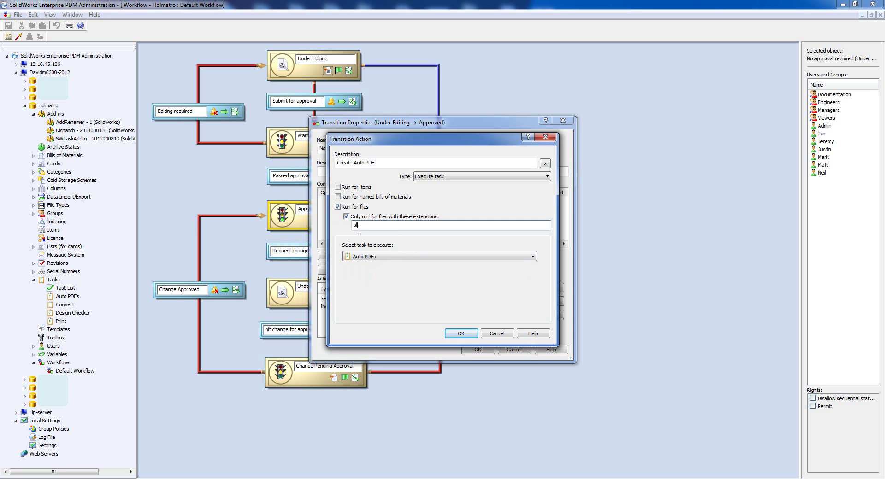
pyautogui.write('slddrw')
pyautogui.click(461, 334)
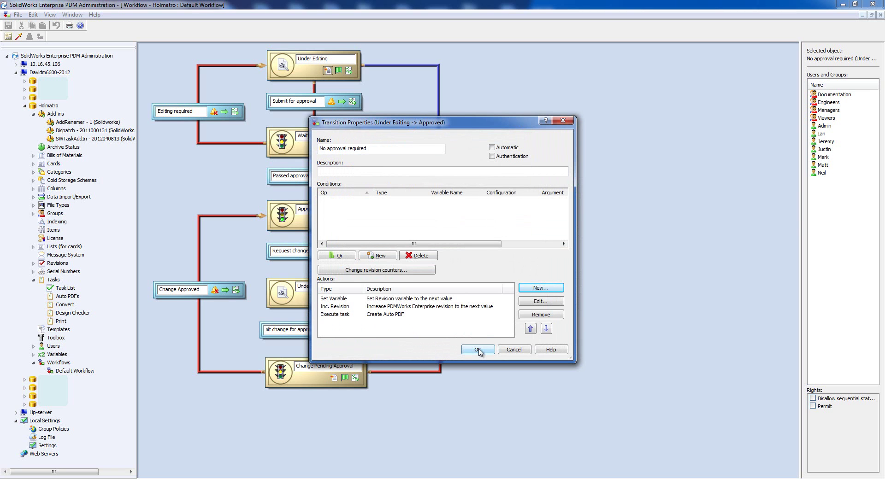
pyautogui.click(479, 350)
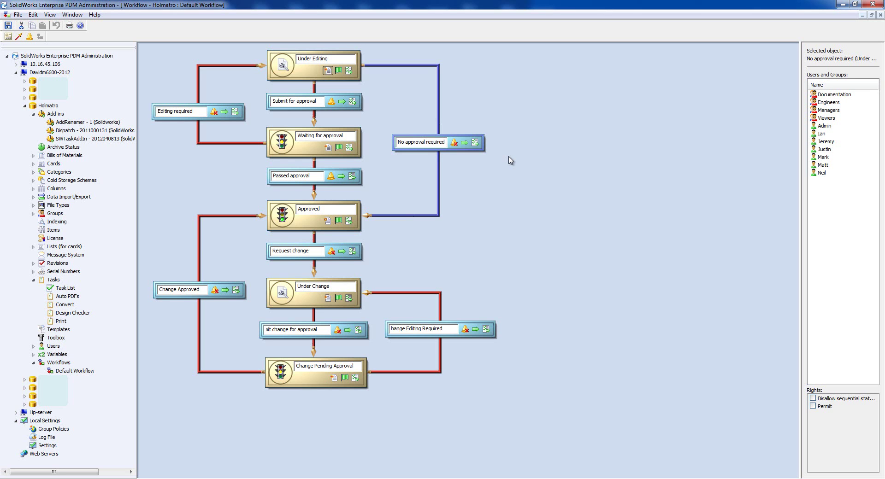
# Step: View the vault's Task List with its pending and completed tasks, and switch to the PowerPoint slide show
pyautogui.click(69, 289)
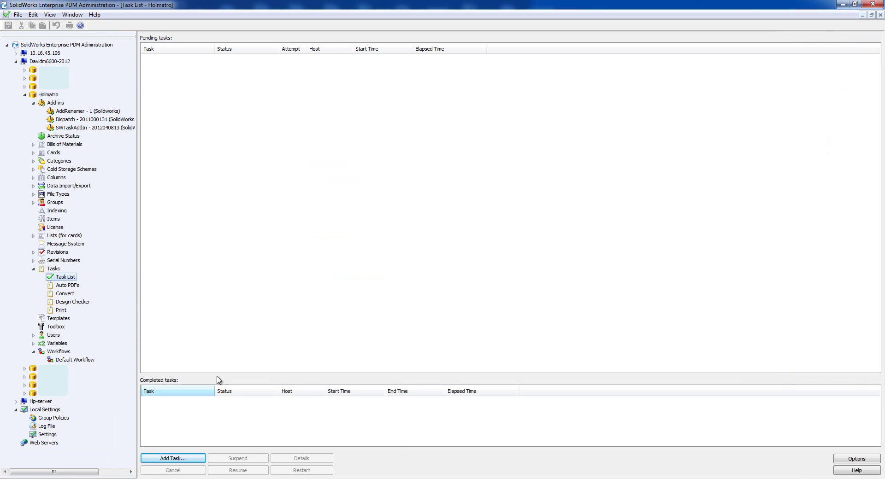
pyautogui.hotkey('alt', 'Tab')
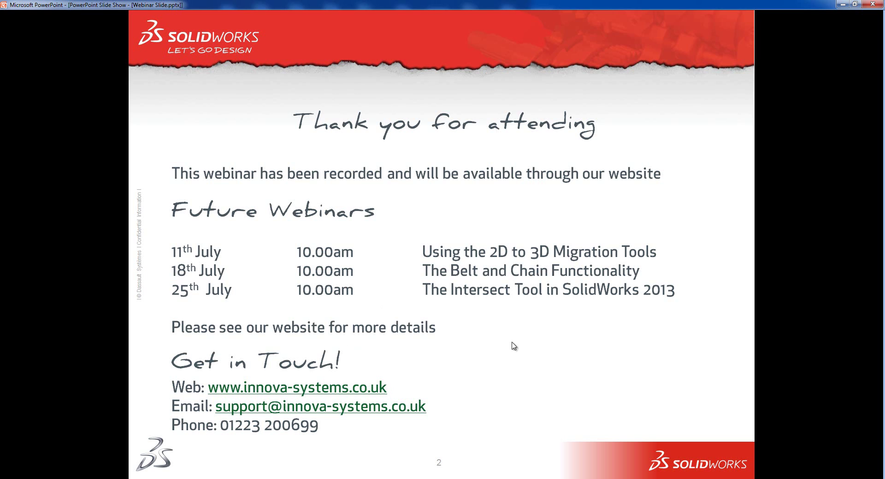